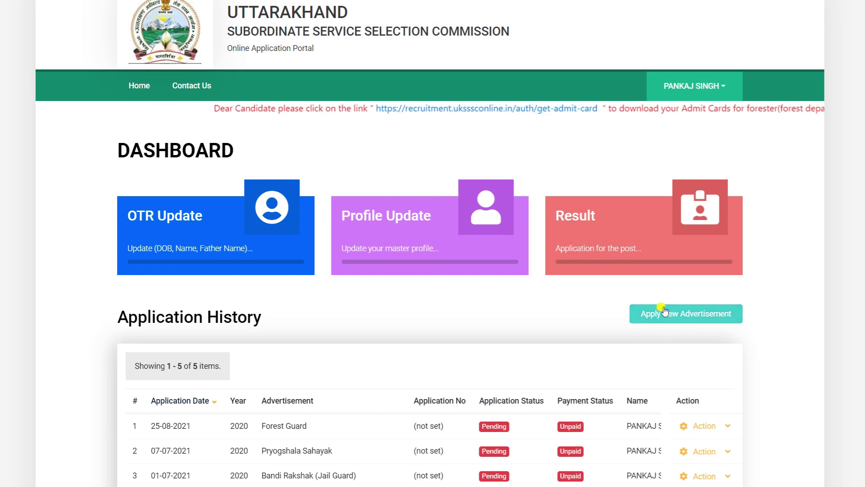
Step: Open the Driver application, Advertisement Number 37/UKSSSC/2021, from the new advertisements and look over its Personal Information form
click(695, 318)
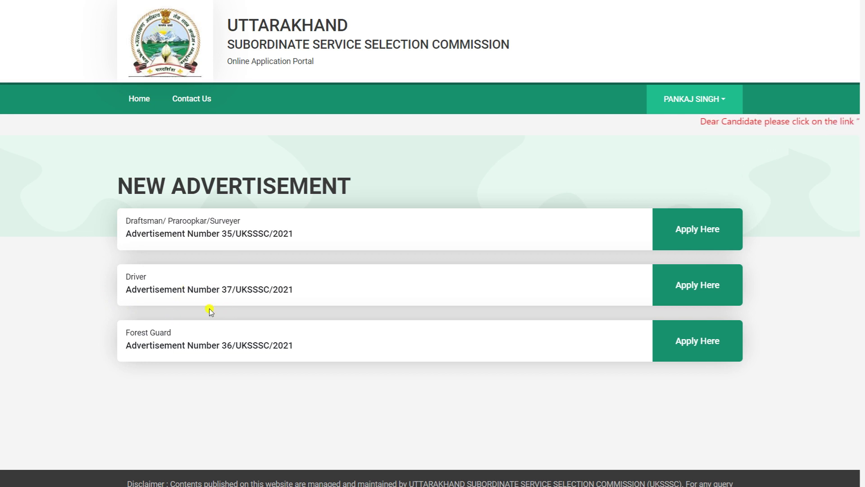
click(692, 285)
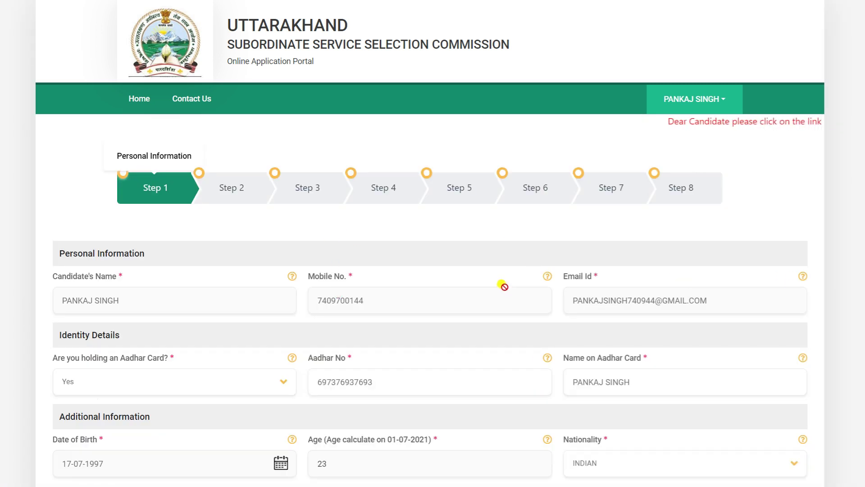
scroll(503, 287, down, 15)
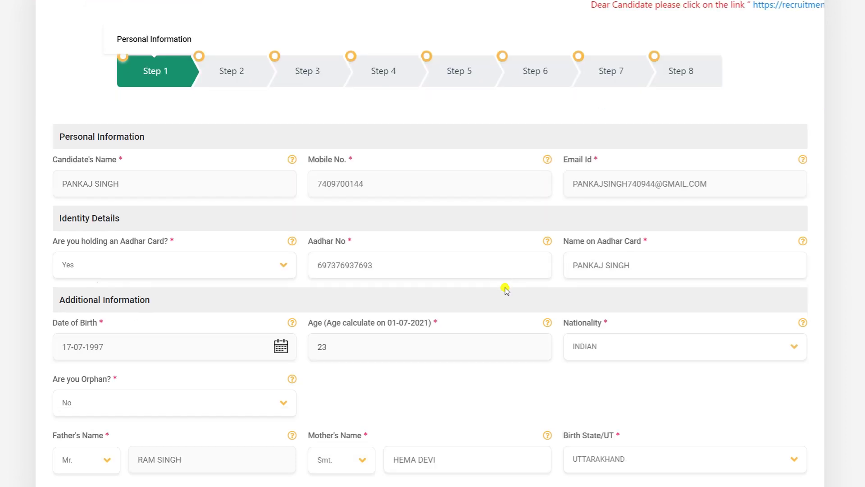
scroll(505, 290, down, 2)
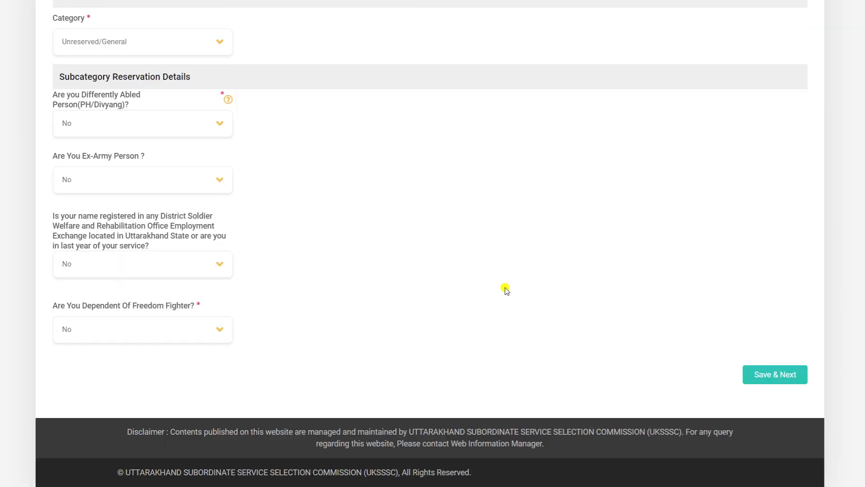
scroll(504, 290, up, 9)
scroll(505, 291, up, 10)
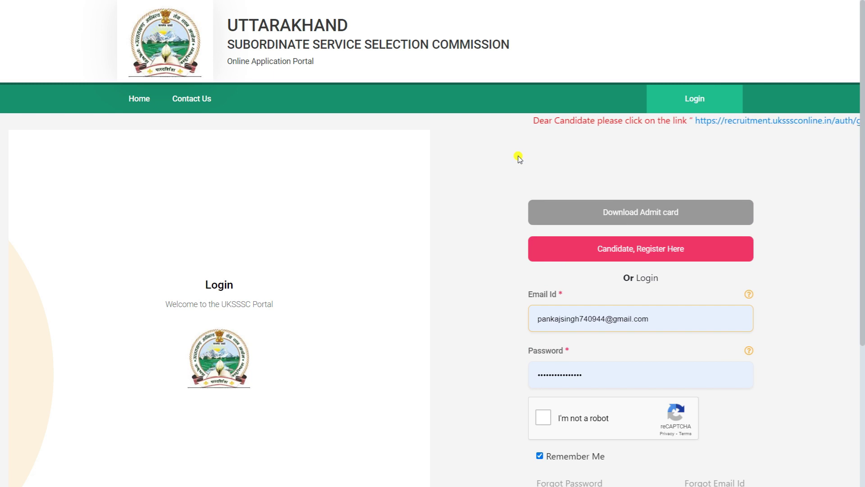
Step: Open the candidate registration from the login page
click(621, 256)
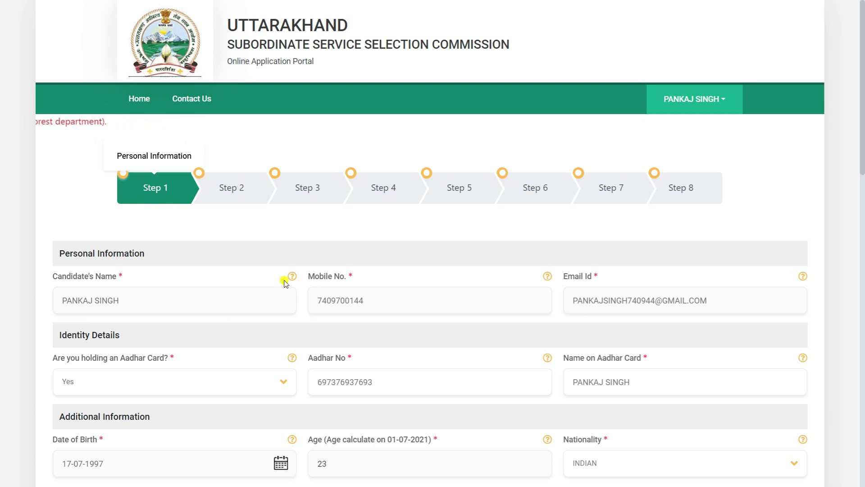
Step: Switch the Aadhar Card answer to No to view the Identity Type options, and return the answer to Yes
scroll(285, 282, down, 2)
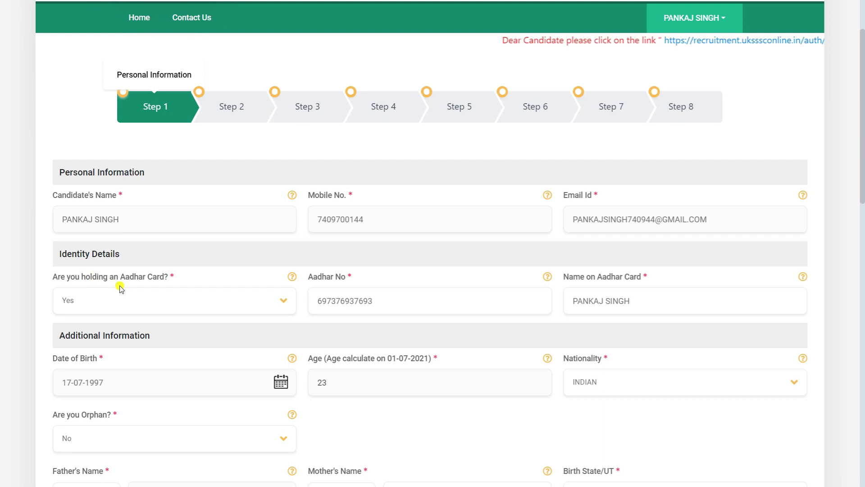
click(153, 300)
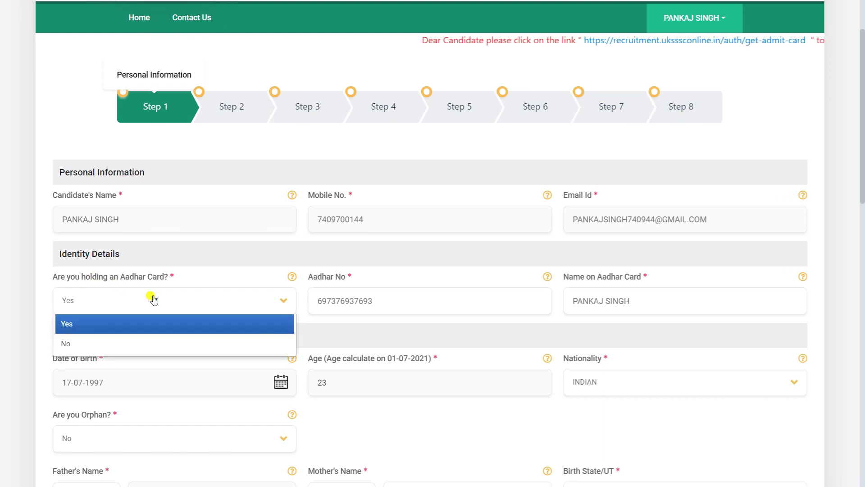
click(145, 343)
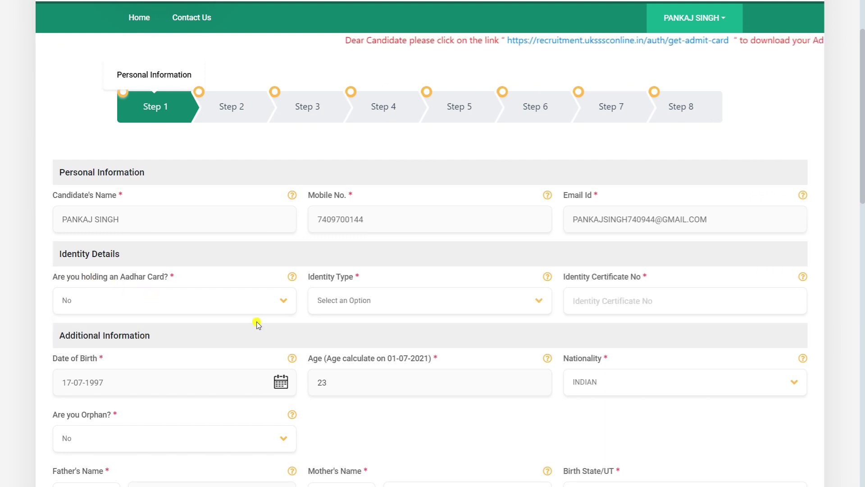
click(354, 299)
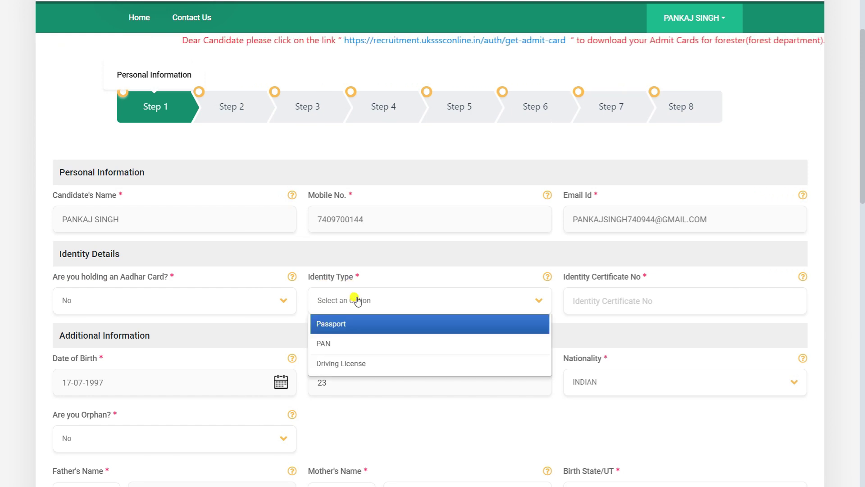
click(356, 300)
click(236, 299)
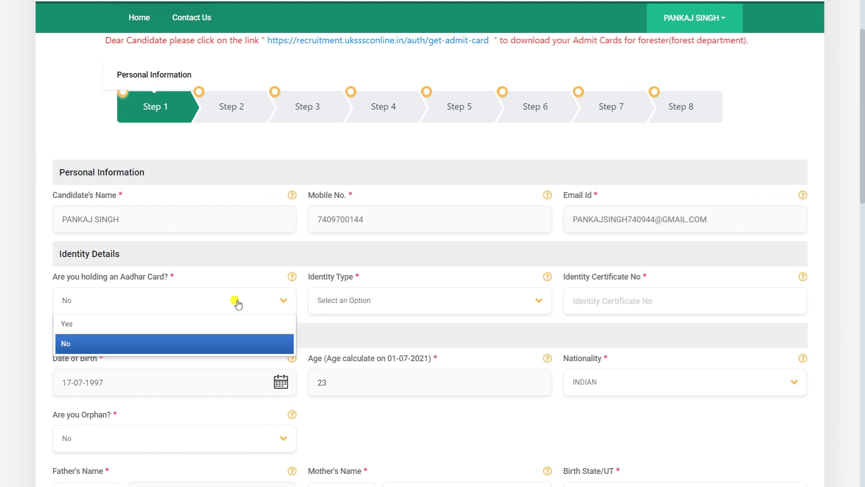
click(218, 323)
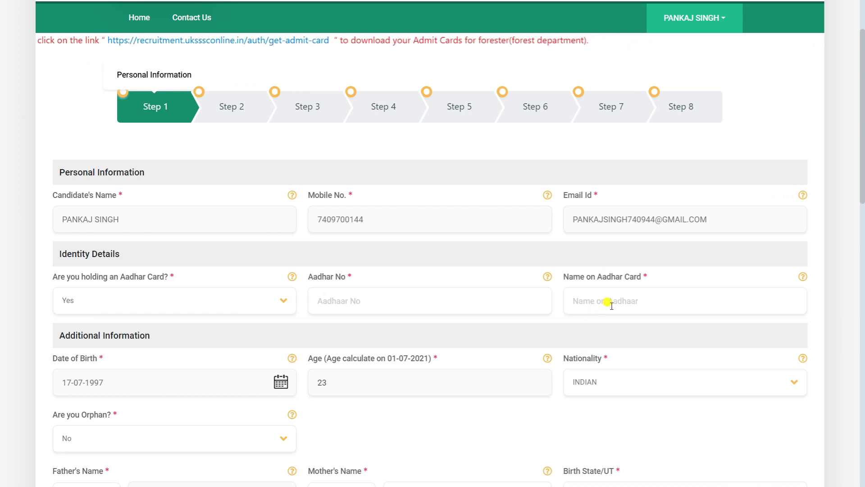
Step: Review the Additional Information section, including nationality, parents' names, Birth State/UT, and the Present Residential Area options
scroll(608, 302, down, 3)
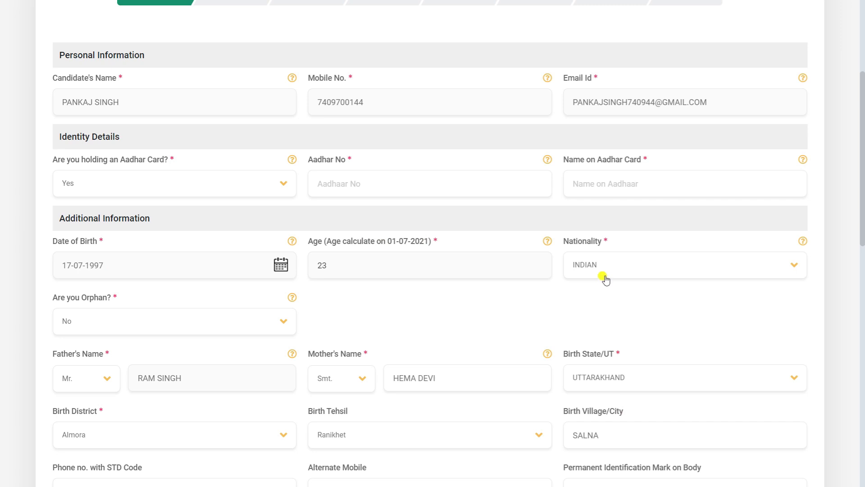
scroll(605, 279, down, 2)
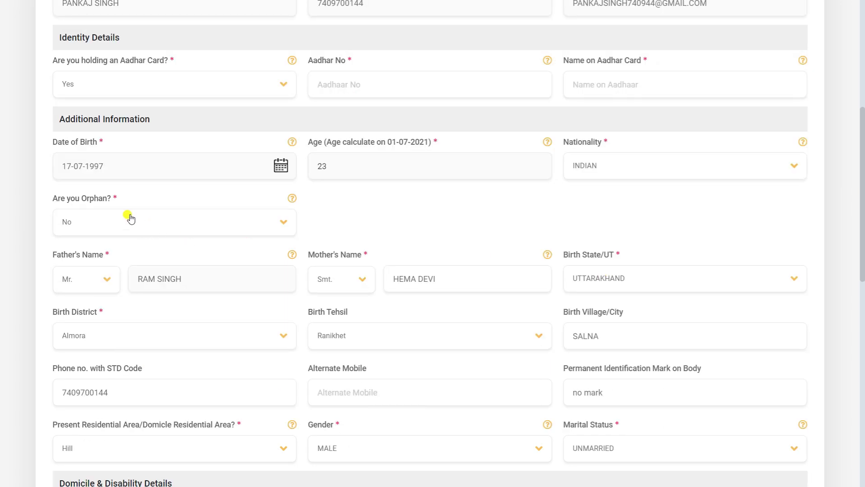
scroll(131, 218, down, 2)
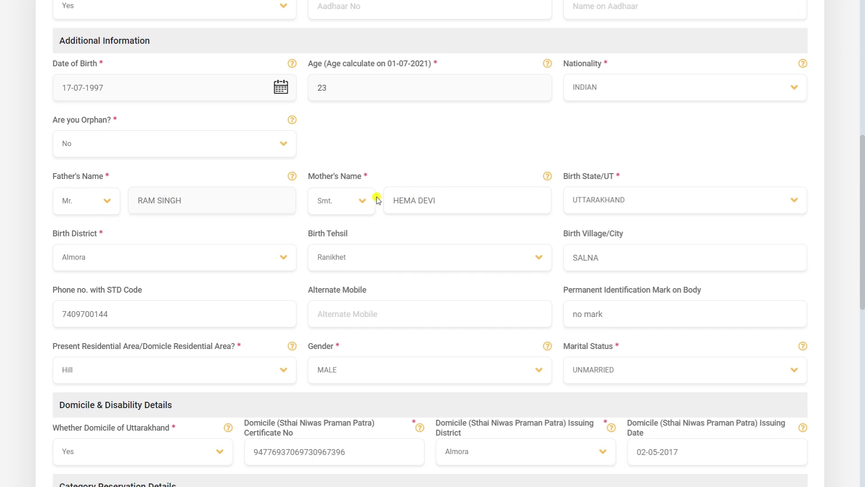
click(313, 209)
click(313, 209)
click(616, 199)
click(616, 199)
scroll(618, 317, down, 2)
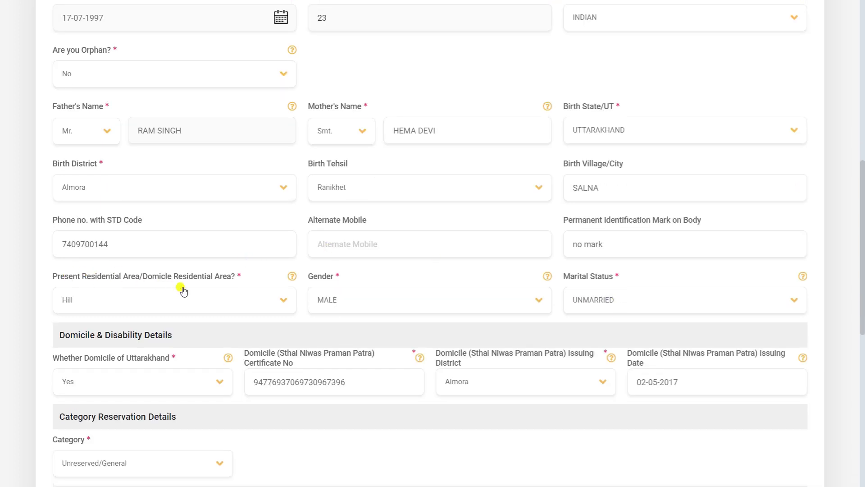
click(103, 309)
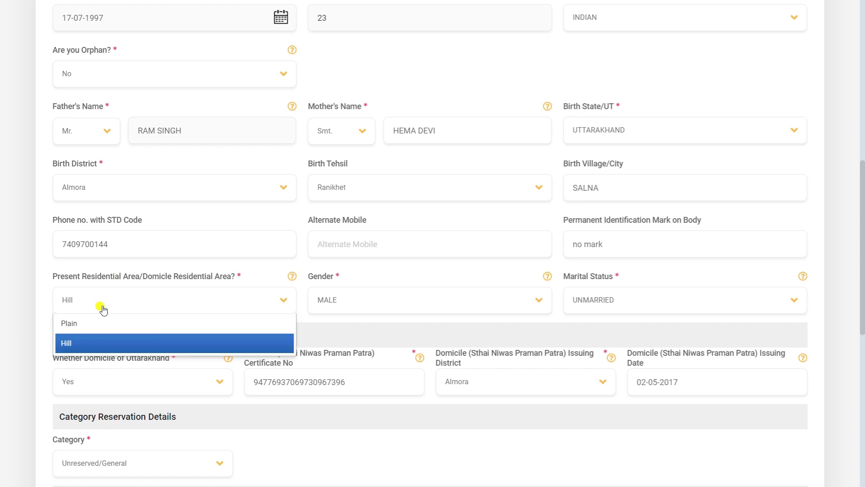
click(102, 309)
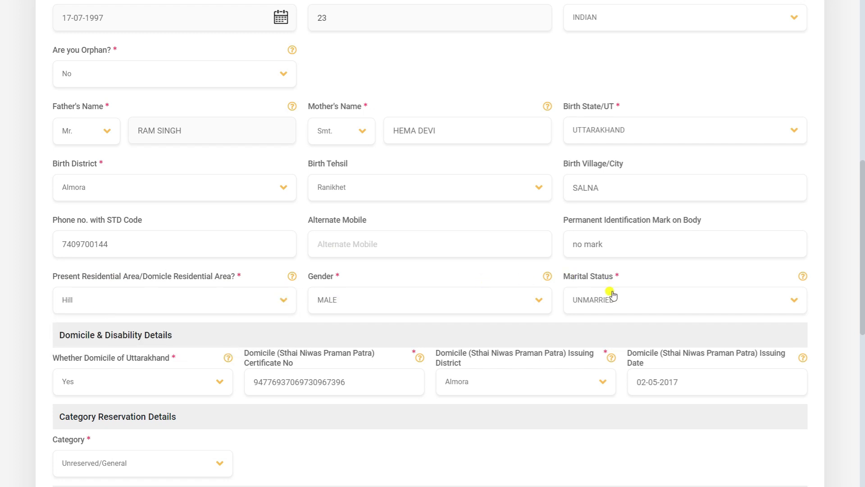
Step: Set Whether Domicile of Uttarakhand to No in the Domicile & Disability Details
scroll(130, 313, down, 3)
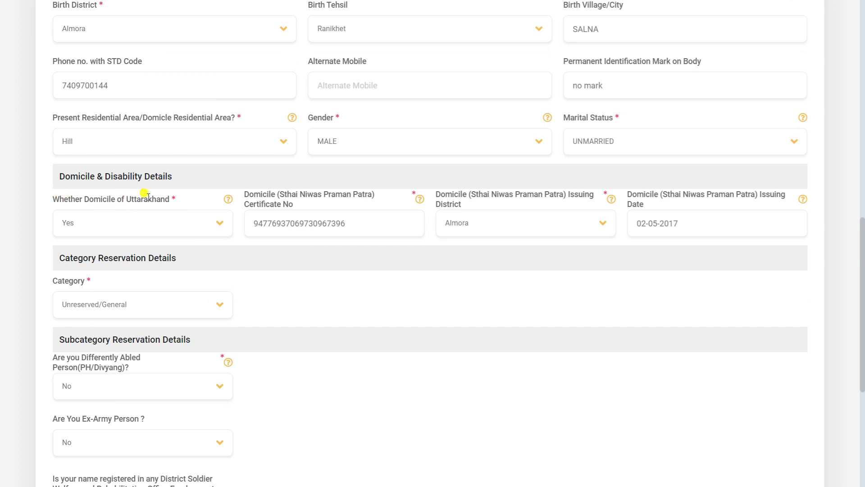
click(154, 220)
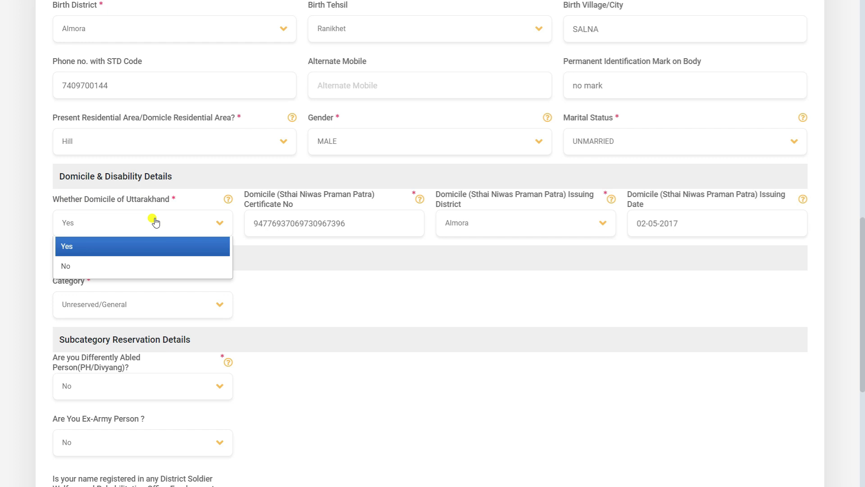
click(147, 222)
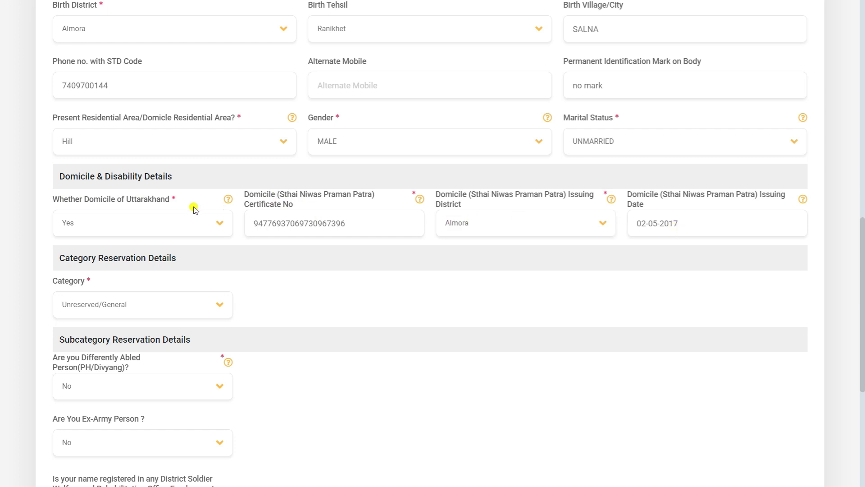
click(188, 223)
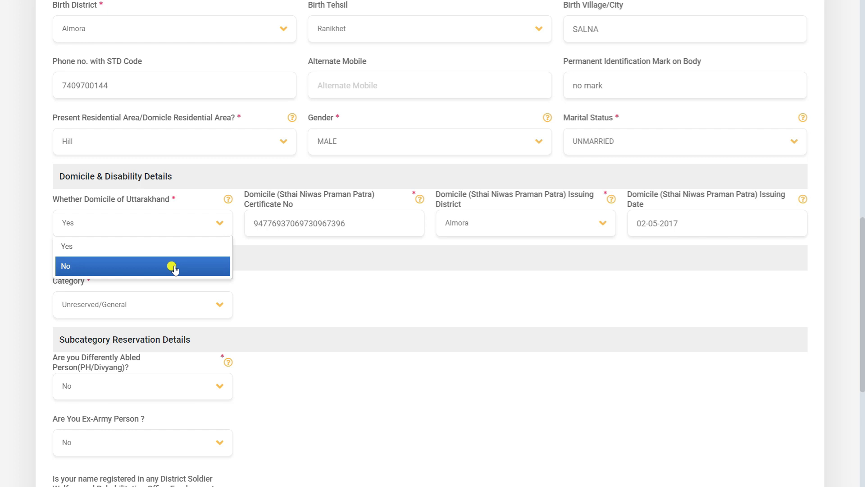
click(175, 268)
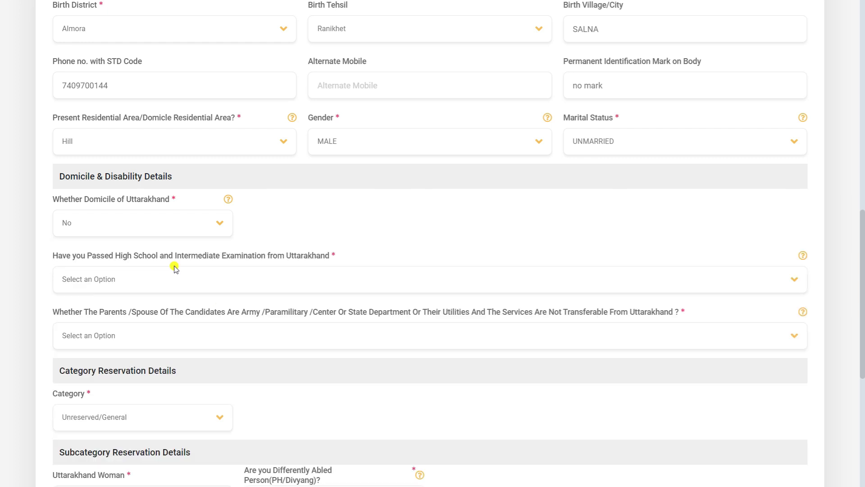
Step: Try Yes for having passed the High School and Intermediate Examination from Uttarakhand, and change the answer to No
scroll(175, 267, down, 2)
click(170, 198)
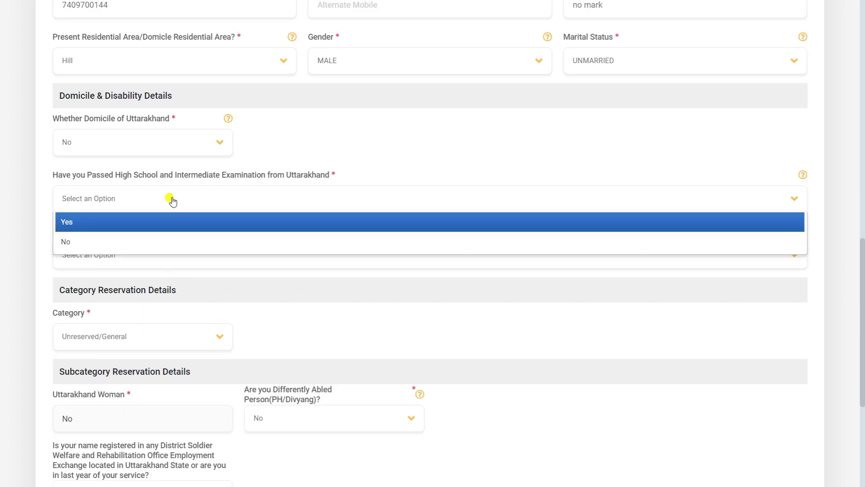
click(154, 222)
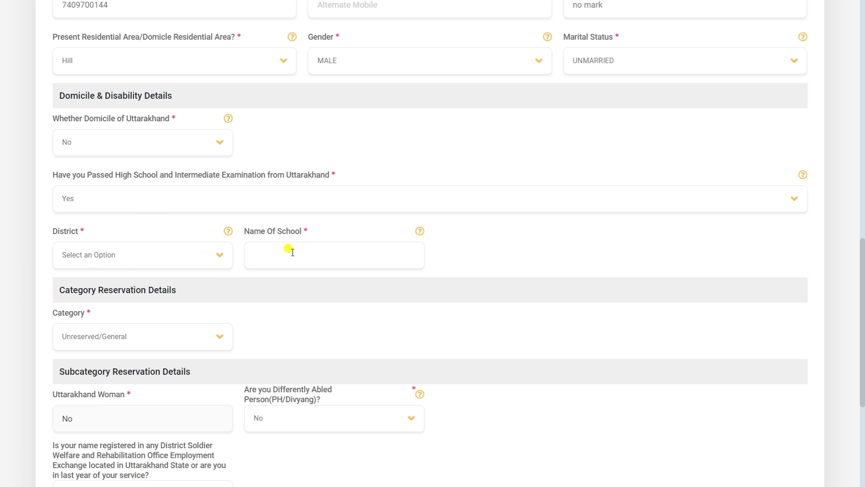
click(167, 192)
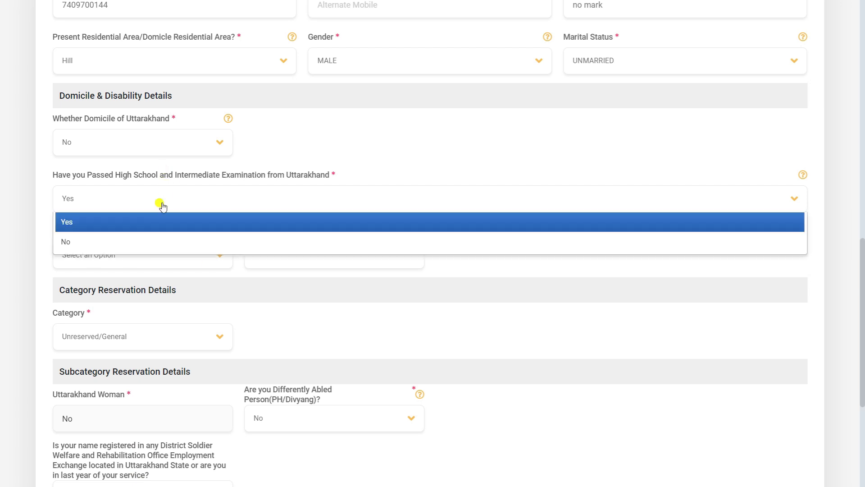
click(154, 237)
Step: Answer No to the question about parents' or spouse's non-transferable service, and change the answer to Yes
scroll(157, 234, down, 2)
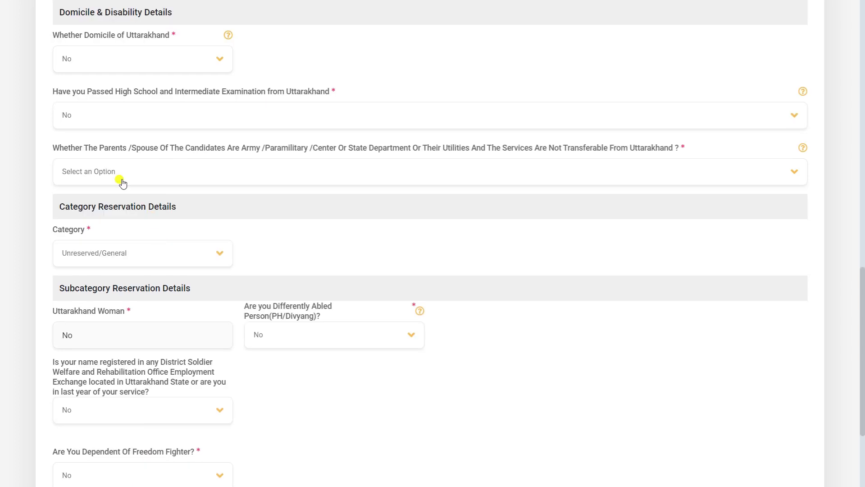
click(175, 175)
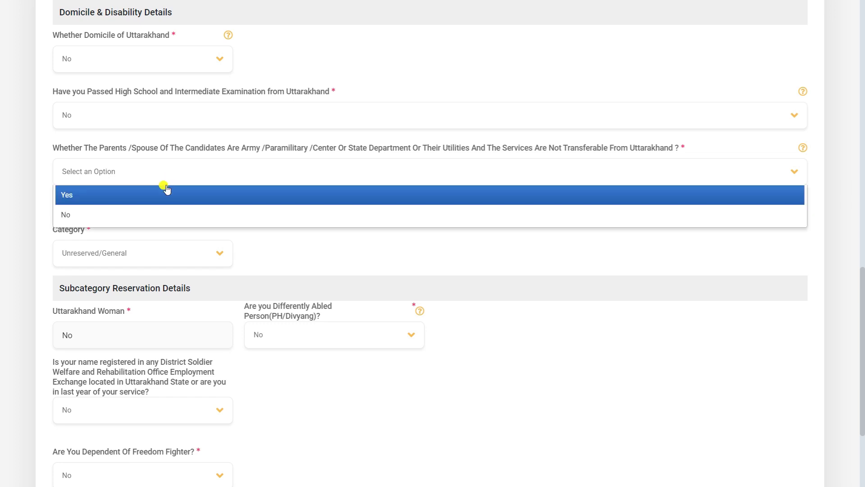
click(162, 216)
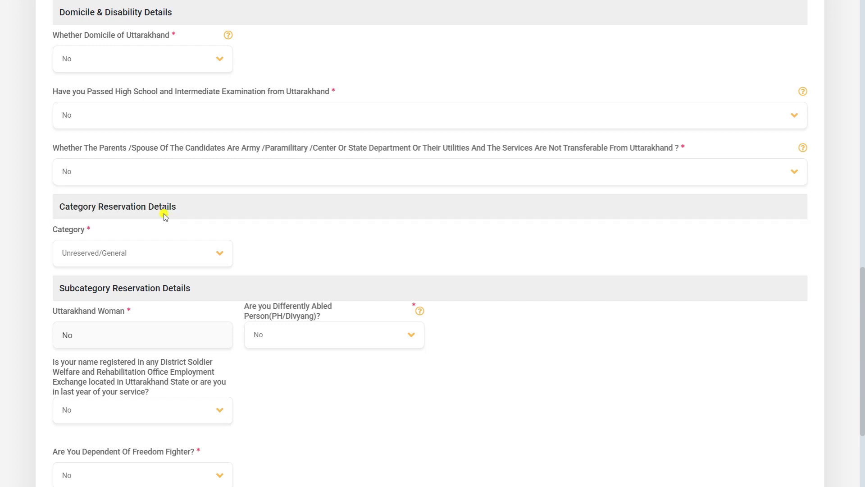
scroll(165, 217, up, 1)
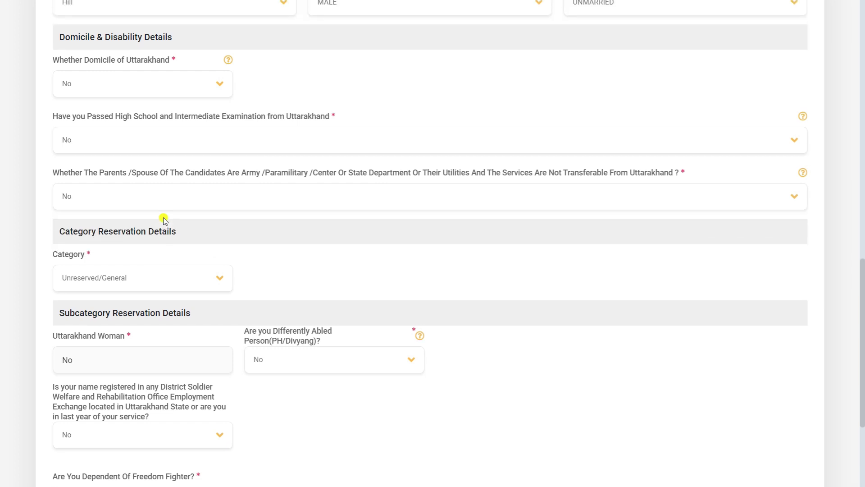
click(149, 194)
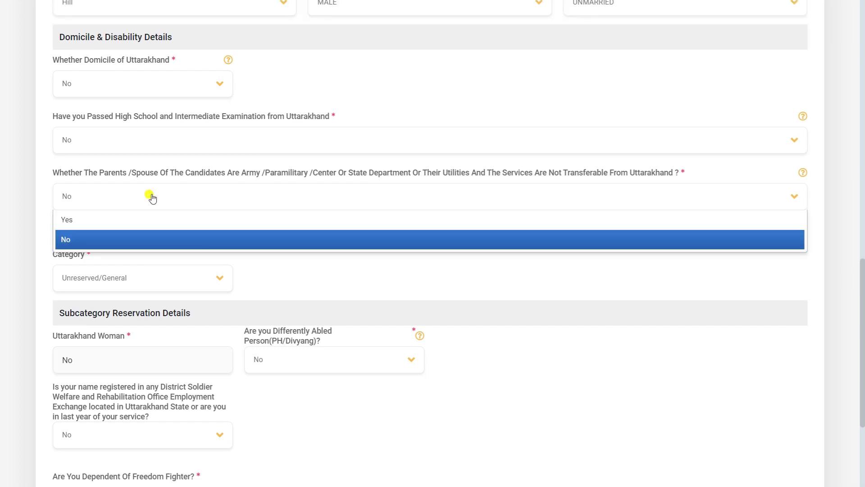
click(142, 228)
Step: Set the High School and Intermediate Examination answer to Yes, and set Whether Domicile of Uttarakhand to Yes
click(145, 152)
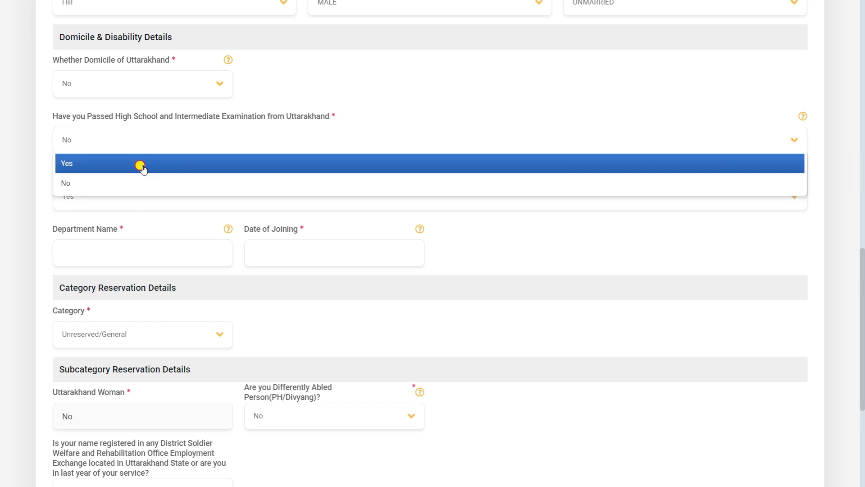
click(143, 166)
click(116, 82)
click(106, 113)
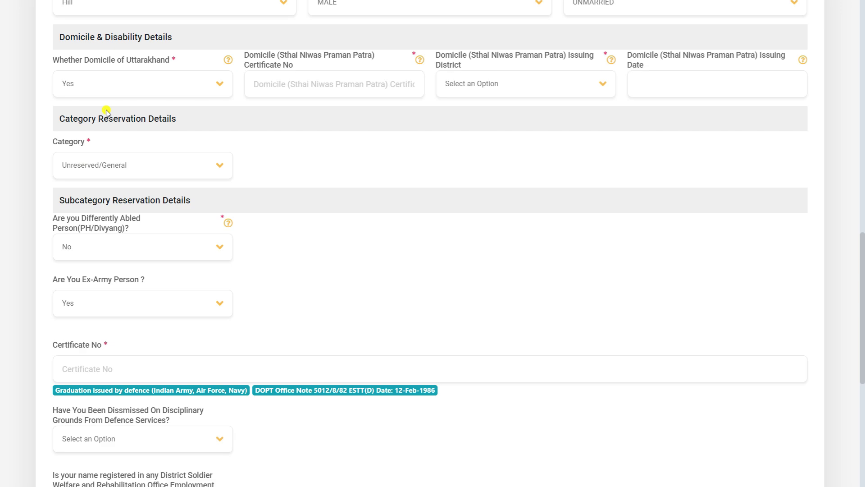
scroll(106, 113, up, 2)
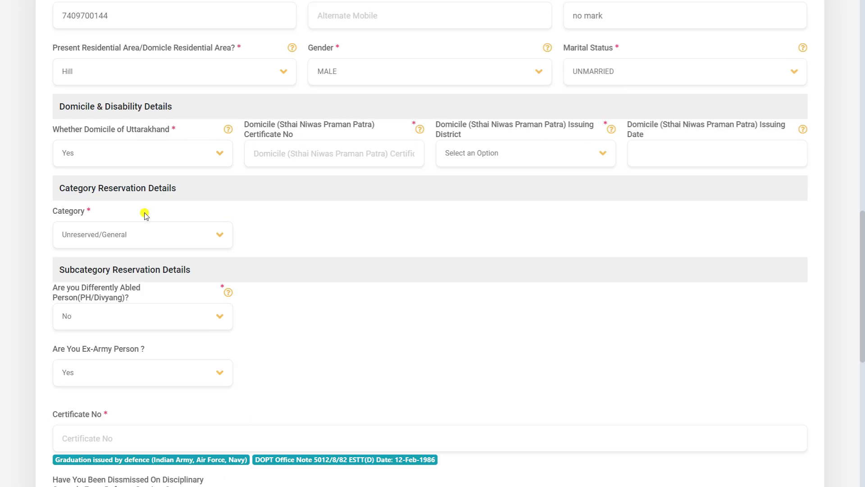
scroll(144, 214, down, 2)
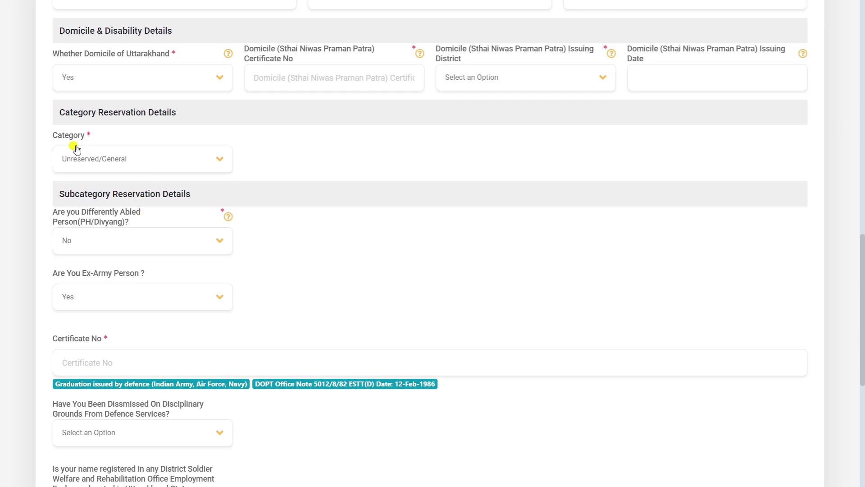
Step: Try EWS as the Category in the Category Reservation Details, and change it back to Unreserved/General
click(134, 164)
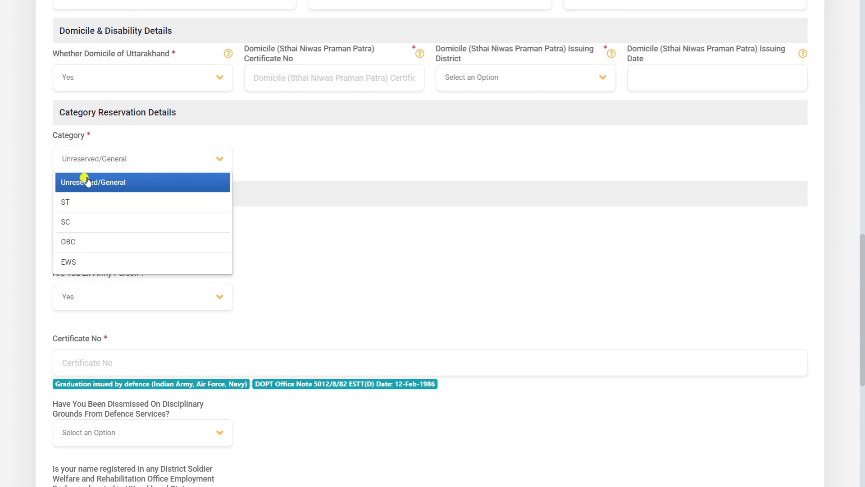
click(90, 258)
click(135, 160)
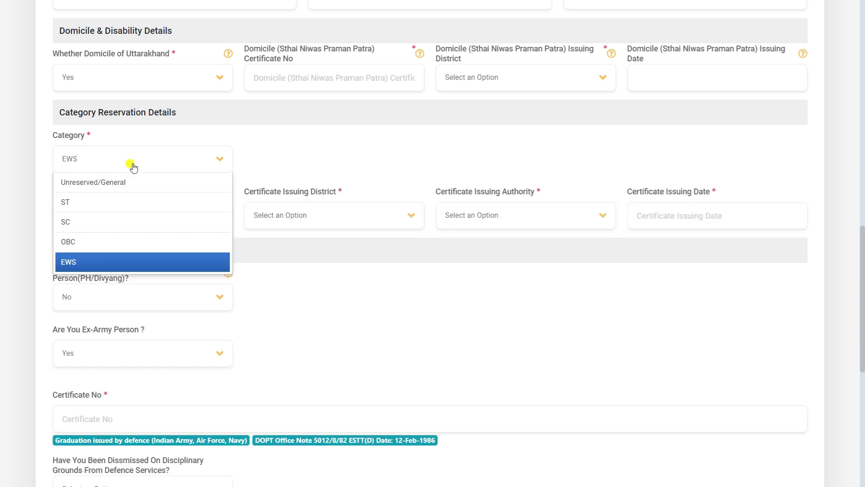
click(128, 178)
Step: Check the options for Differently Abled Person without changing the answer, and set Are You Ex-Army Person to No
scroll(128, 178, down, 1)
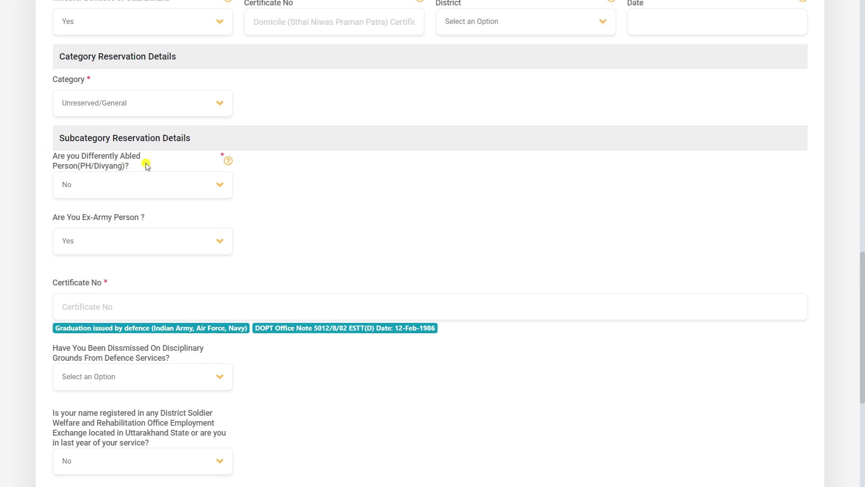
click(121, 190)
click(122, 191)
click(144, 245)
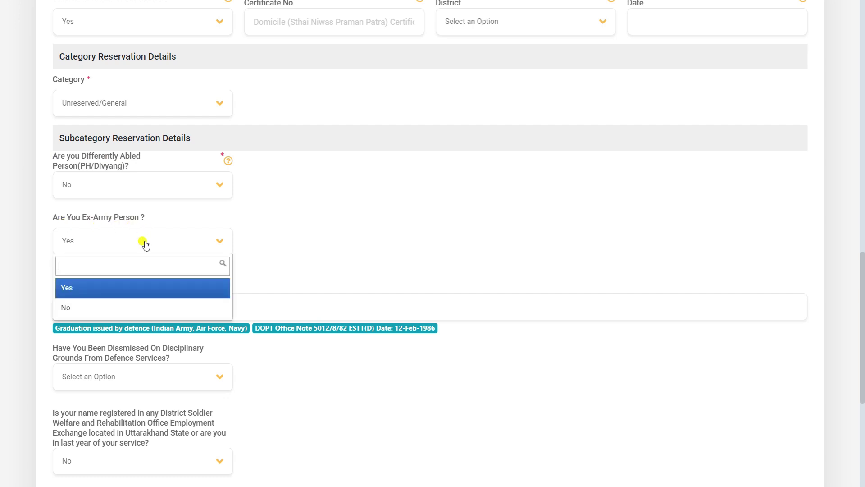
click(144, 244)
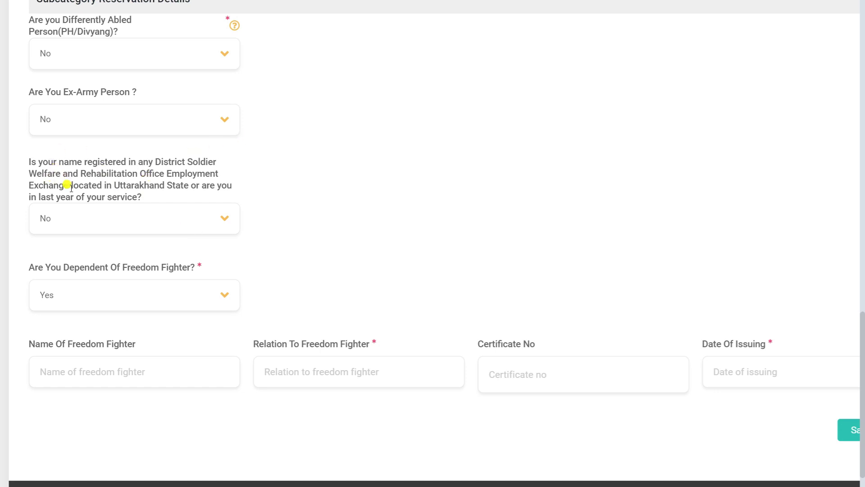
Step: Answer No to the District Soldier Welfare Office registration question, and set Are You Dependent Of Freedom Fighter to No
click(93, 213)
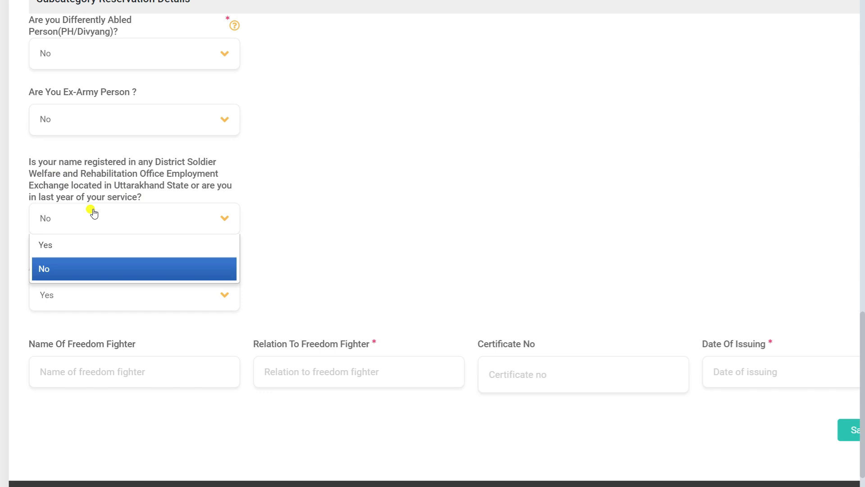
click(81, 268)
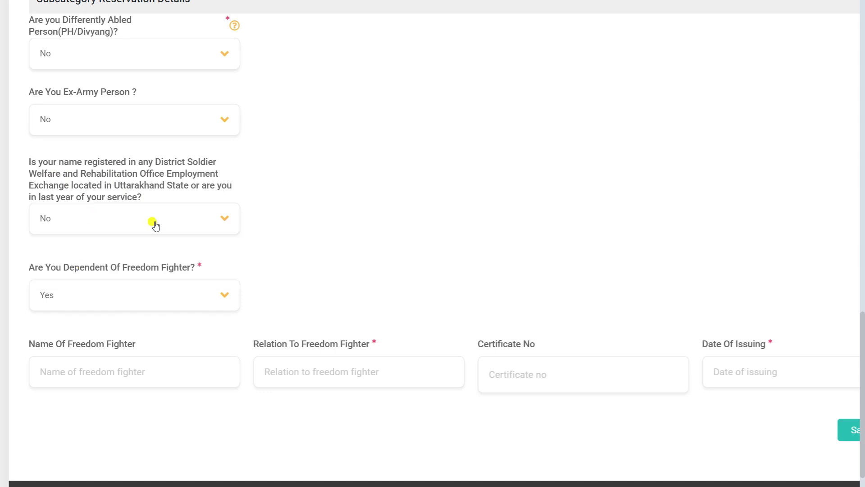
scroll(154, 224, down, 2)
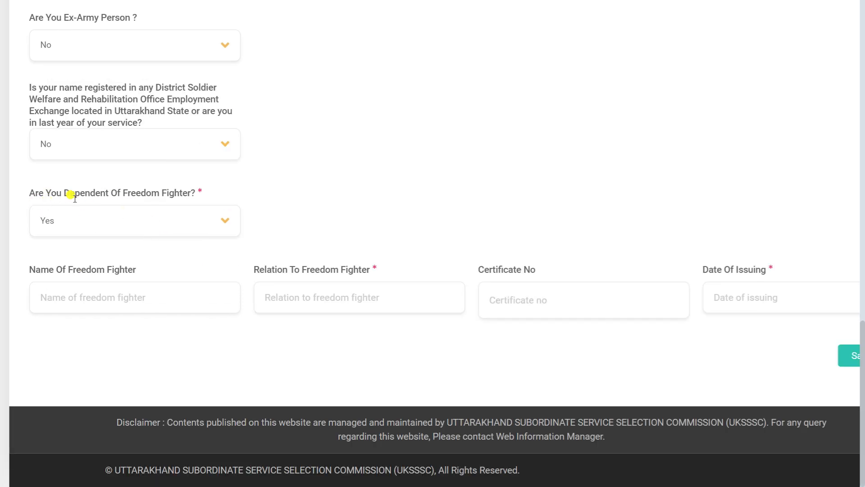
click(150, 221)
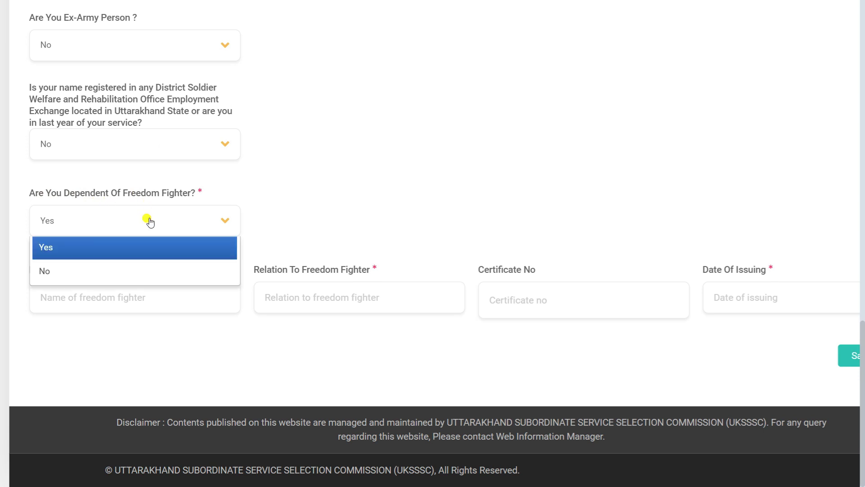
click(133, 268)
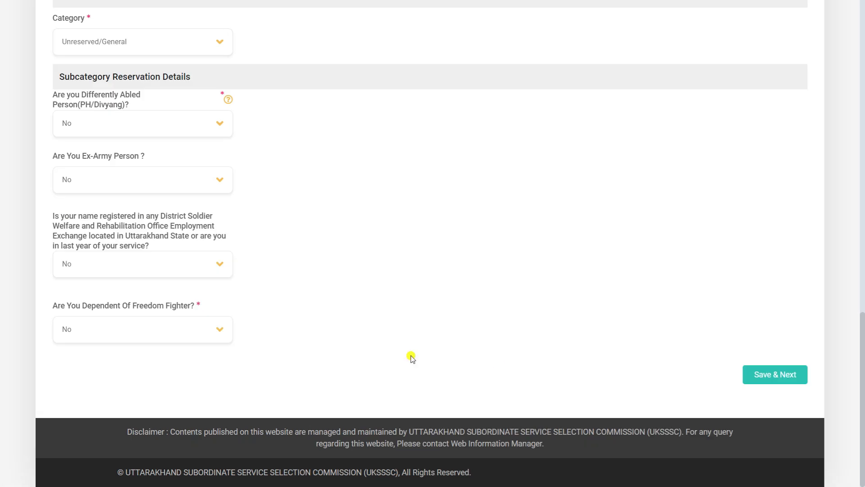
Step: Save the completed Step 1 personal details and continue to the Address Details
scroll(583, 201, up, 3)
scroll(524, 241, down, 3)
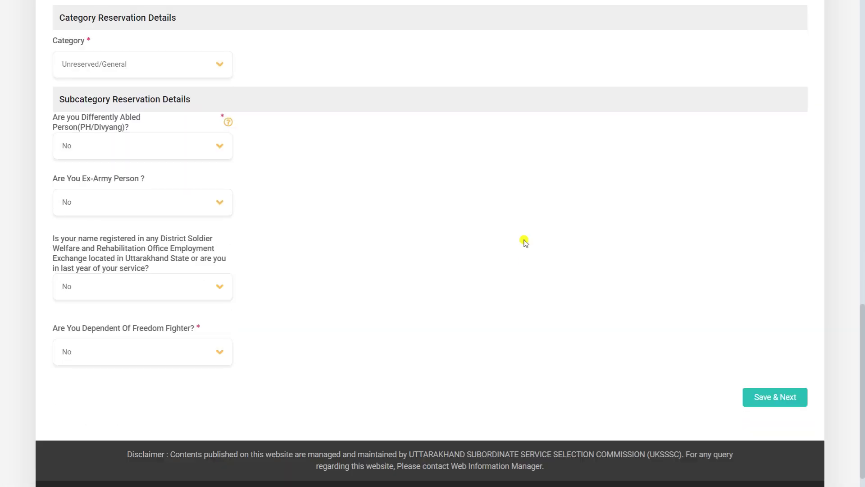
click(760, 386)
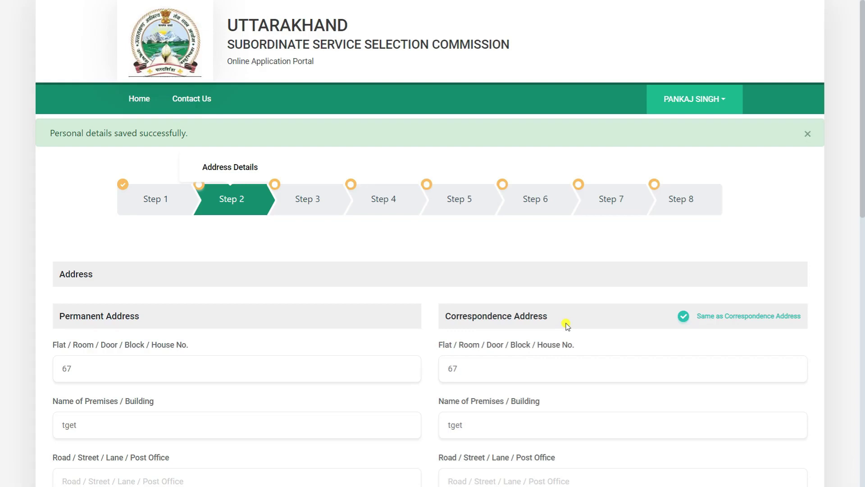
Step: Review the Permanent and Correspondence Address fields from house number down to Nearest Police Station, including the State/UT options
scroll(336, 286, down, 3)
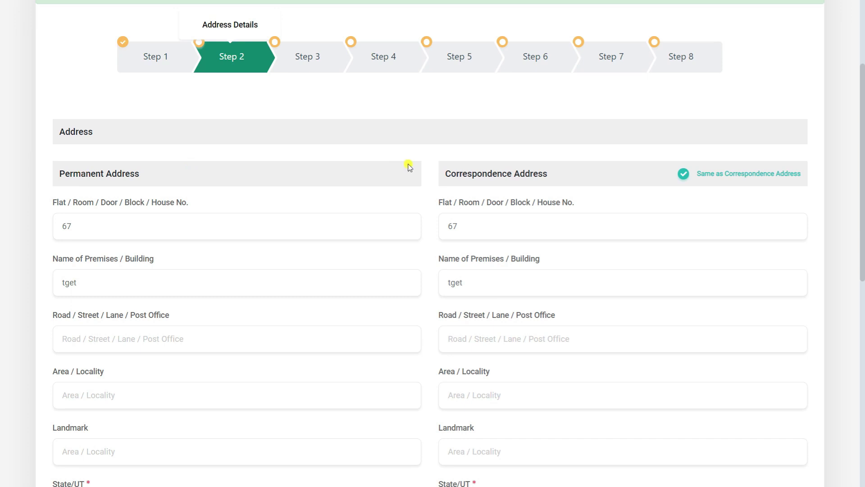
scroll(149, 196, down, 1)
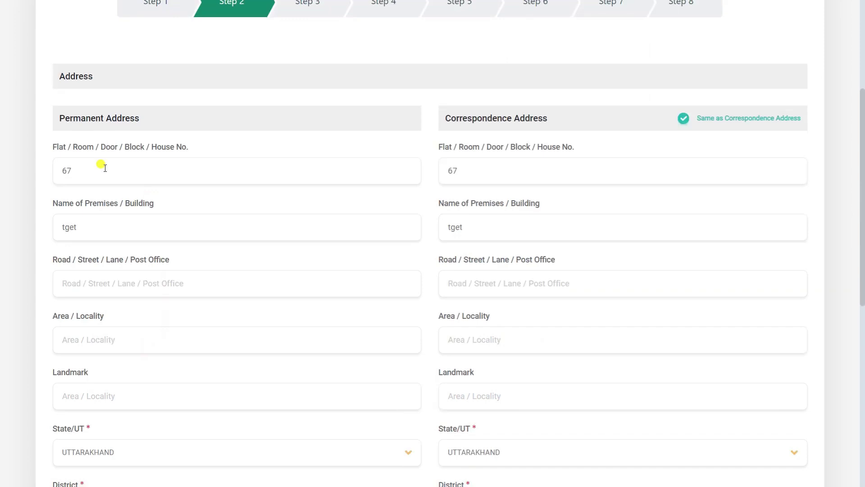
scroll(103, 167, down, 3)
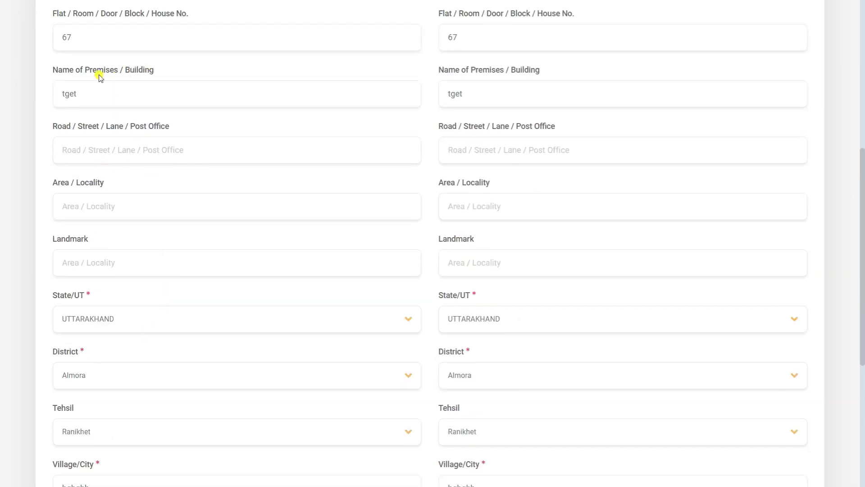
scroll(111, 90, down, 2)
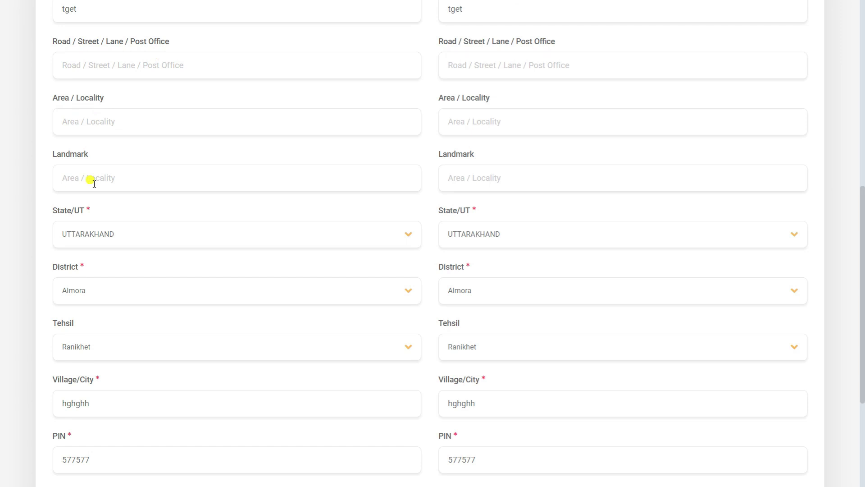
click(71, 233)
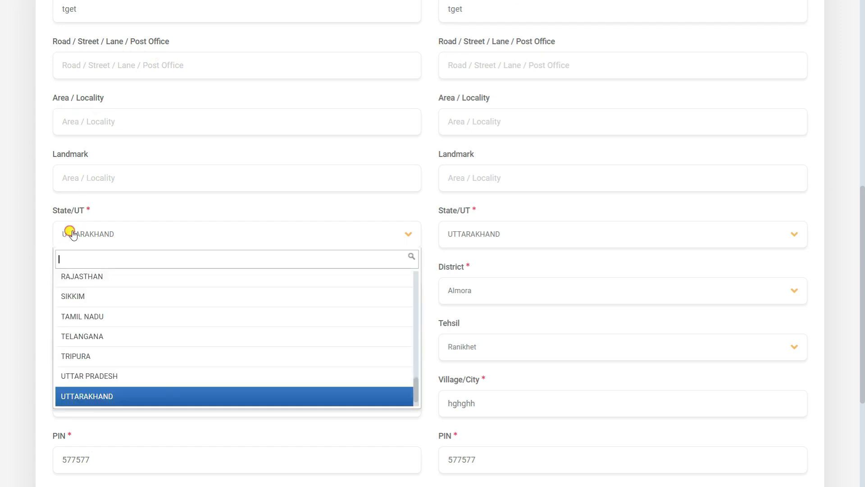
click(72, 233)
scroll(106, 293, down, 2)
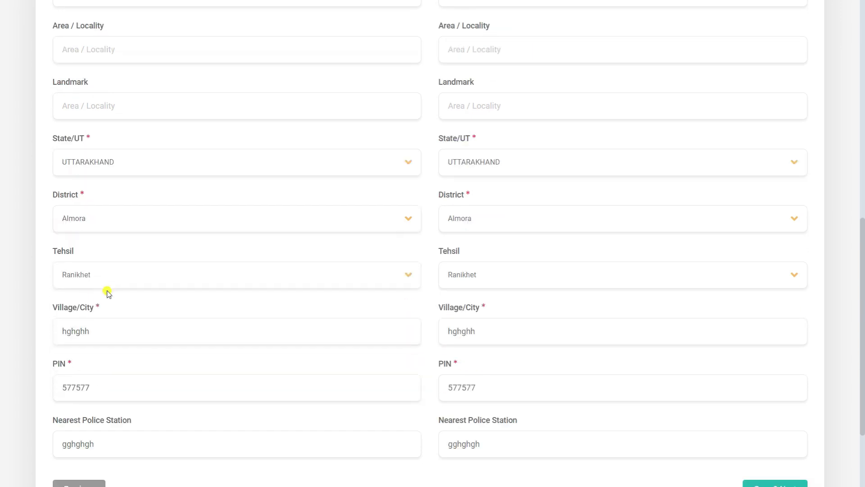
scroll(114, 274, down, 2)
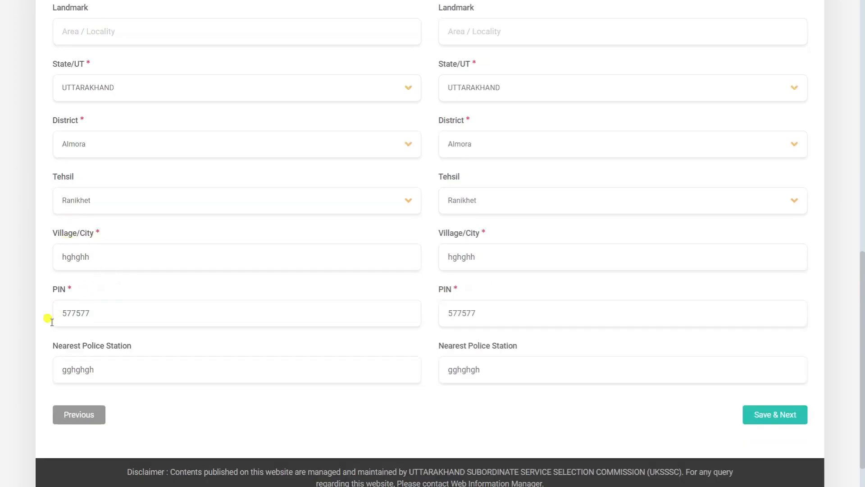
scroll(134, 308, down, 1)
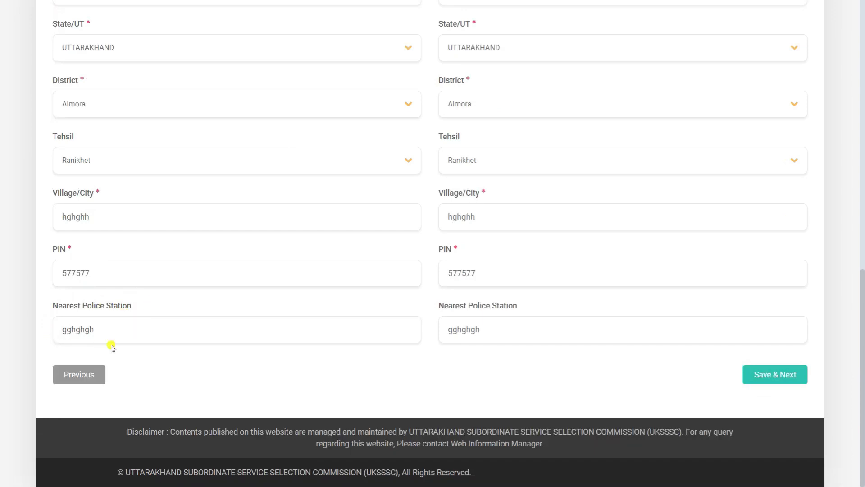
Step: Mark the correspondence address as the same as the permanent address, and save the Address Details to continue to Step 3
scroll(142, 338, up, 3)
scroll(142, 337, up, 7)
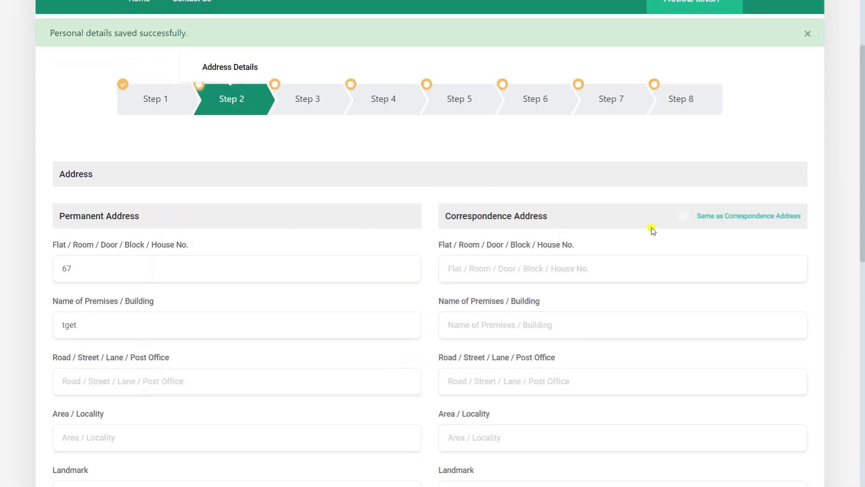
click(684, 216)
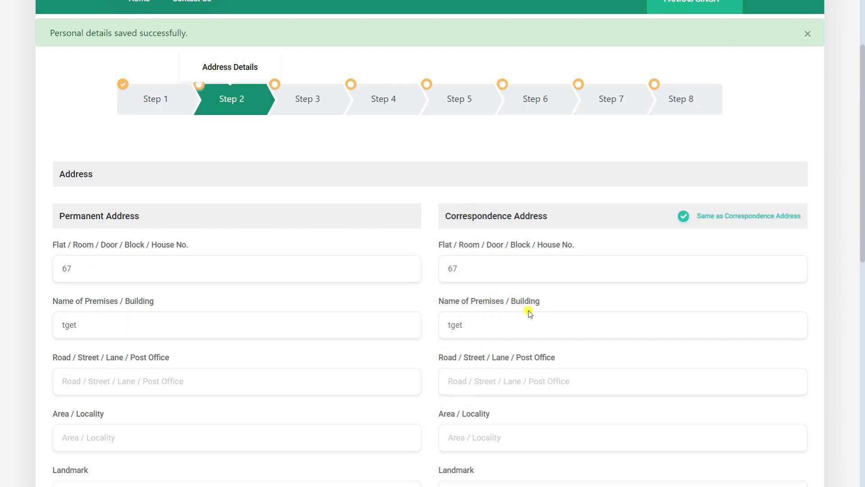
scroll(530, 311, down, 10)
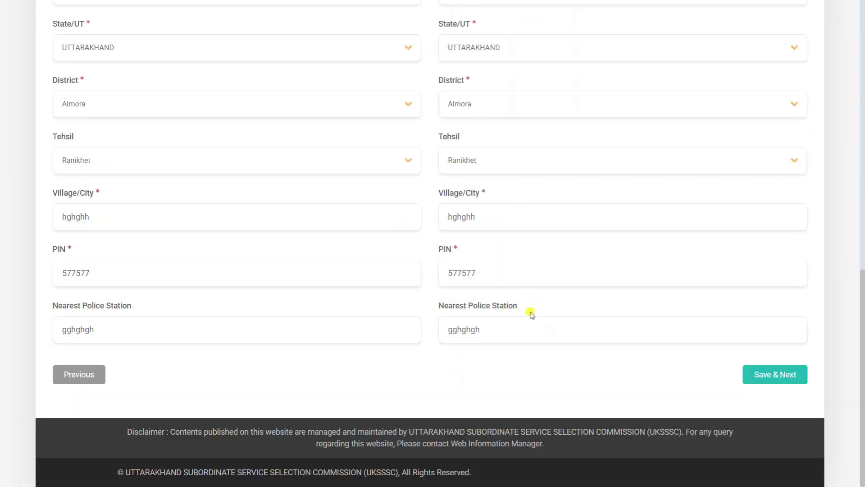
click(762, 378)
Step: Try Yes for being registered in a District Employment Office in Uk State, and change the answer back to No
scroll(505, 336, down, 3)
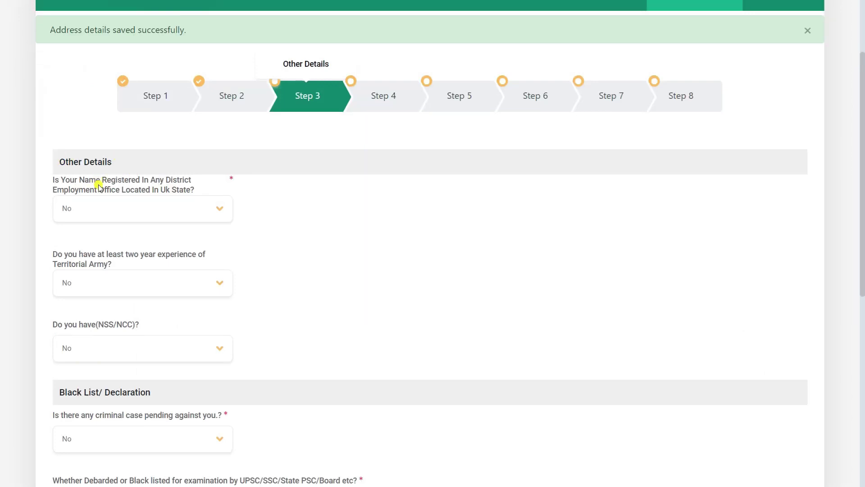
click(100, 210)
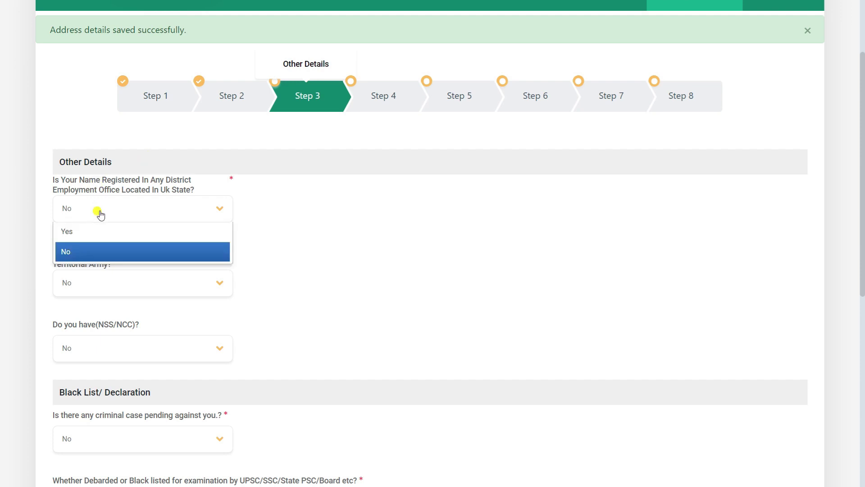
click(91, 242)
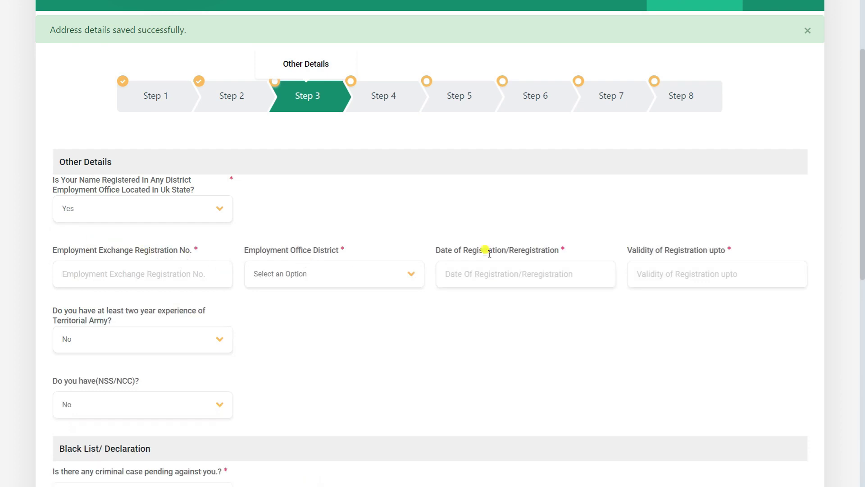
click(212, 214)
click(192, 251)
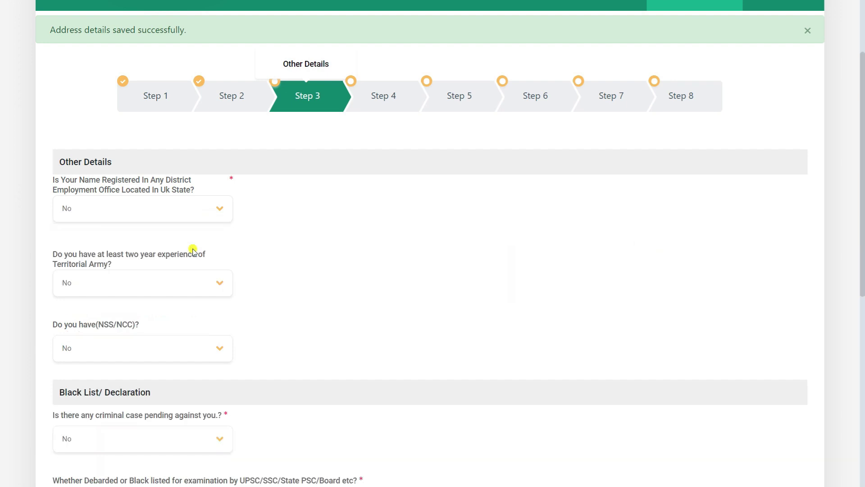
Step: Try Yes for having NSS/NCC in the Other Details, and change the answer back to No
scroll(193, 251, down, 2)
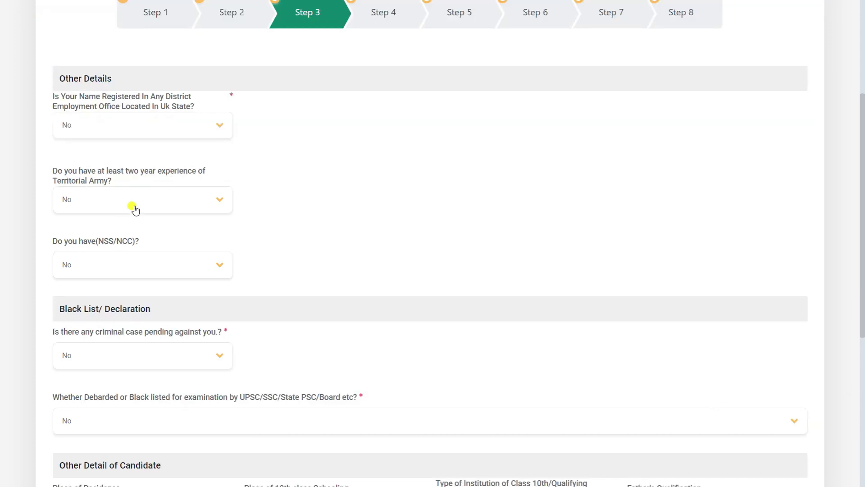
click(106, 268)
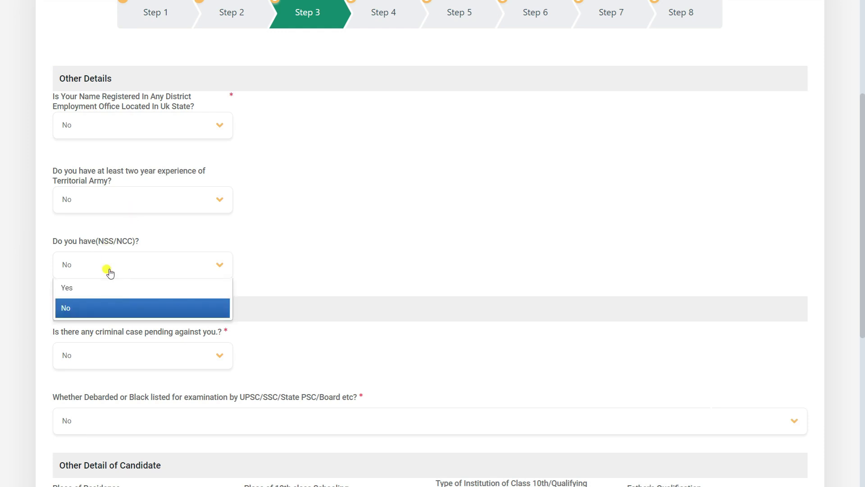
click(105, 287)
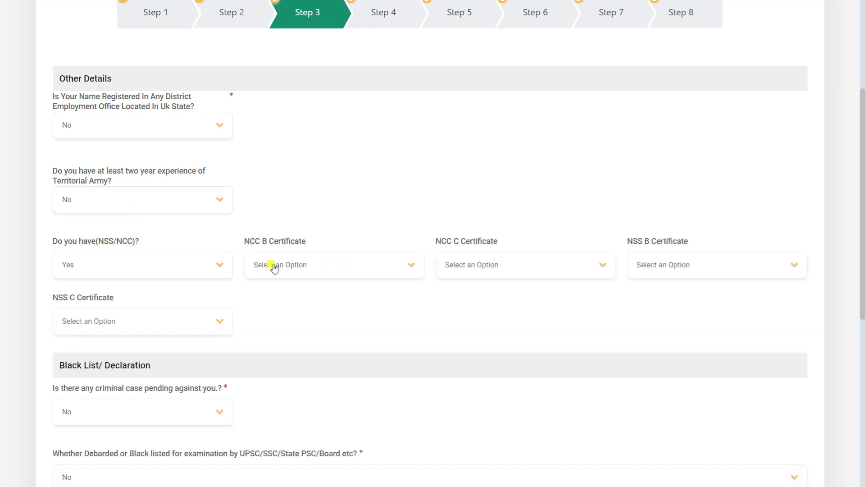
click(197, 272)
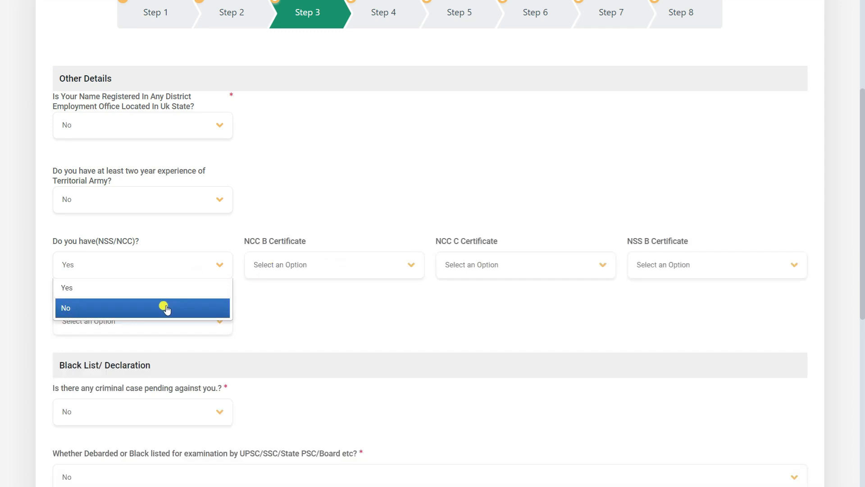
click(166, 308)
Step: Answer No to the pending criminal case question, and review the debarment answer and the Other Detail of Candidate fields
scroll(166, 308, down, 3)
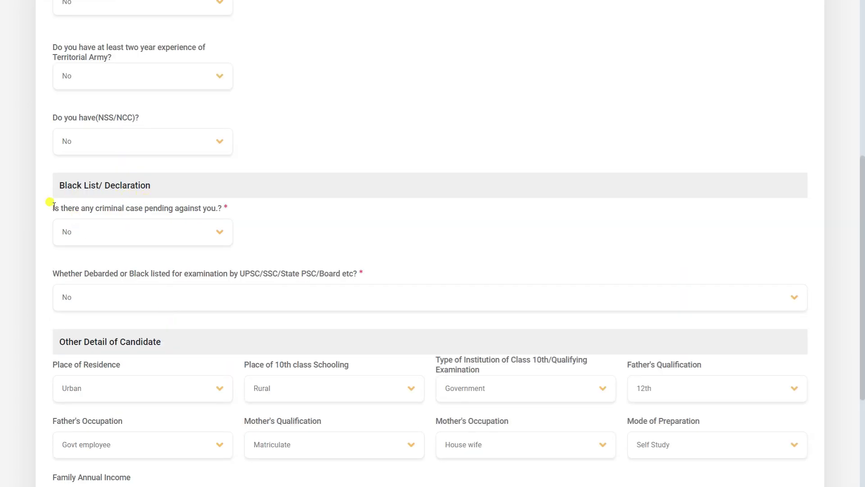
click(88, 235)
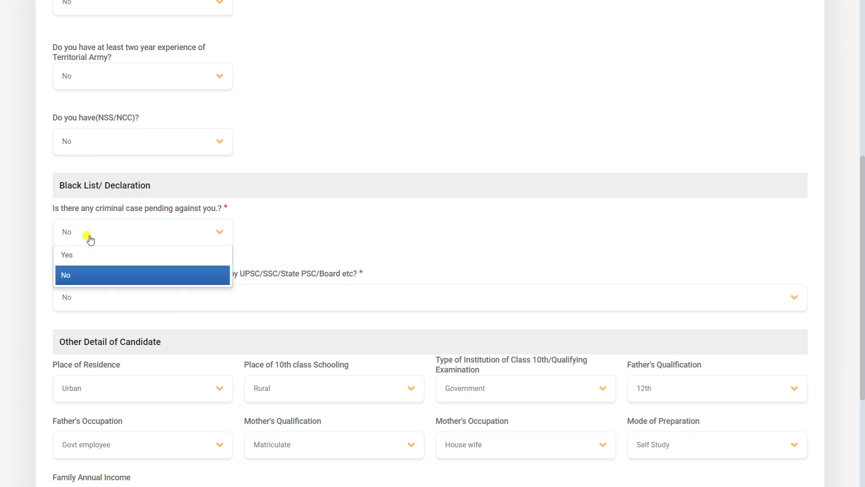
click(101, 275)
scroll(102, 282, down, 2)
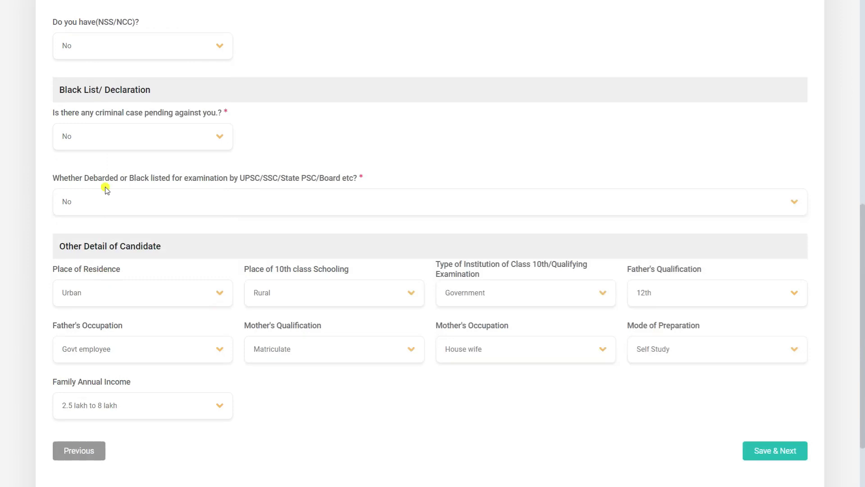
scroll(107, 189, down, 2)
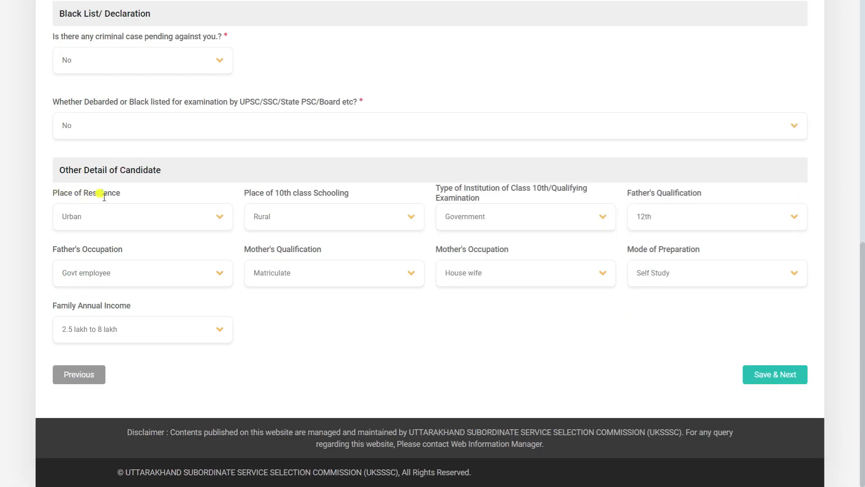
Step: Set the candidate's Place of Residence to Rural after trying both the Rural and Urban options
click(103, 214)
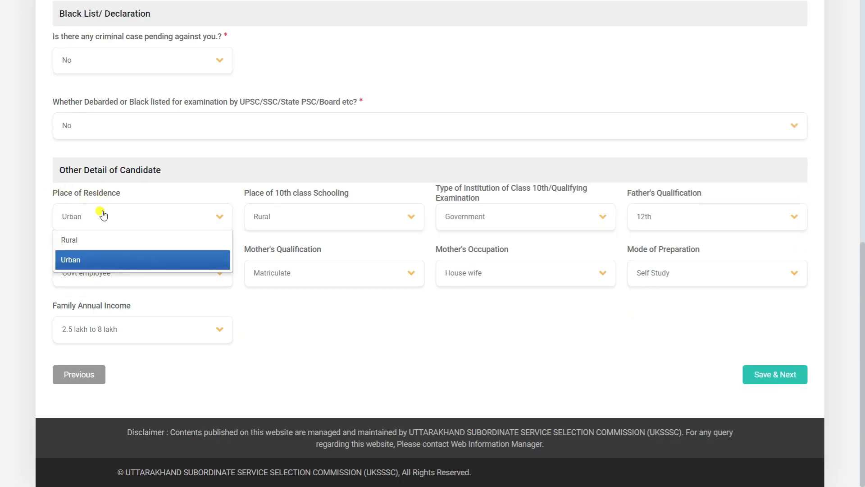
click(100, 237)
click(102, 220)
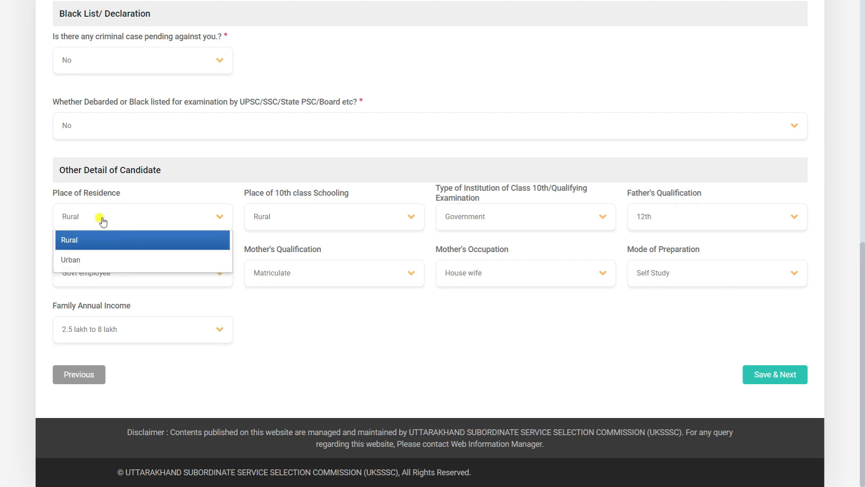
click(95, 256)
click(100, 223)
click(100, 237)
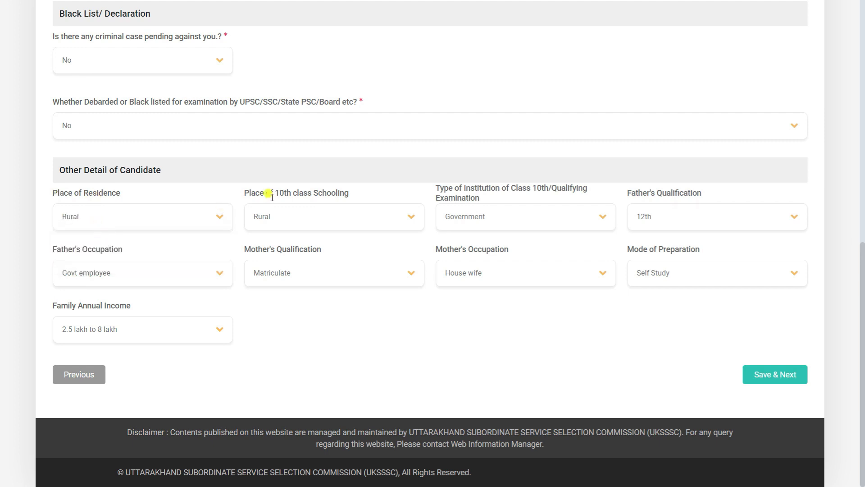
Step: Choose Rural as the place of 10th class schooling and Government as the type of institution for the qualifying examination
click(278, 214)
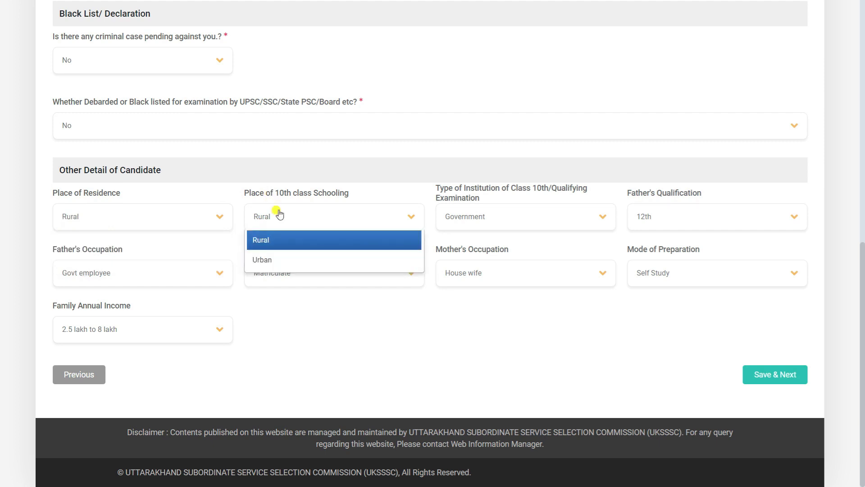
click(275, 238)
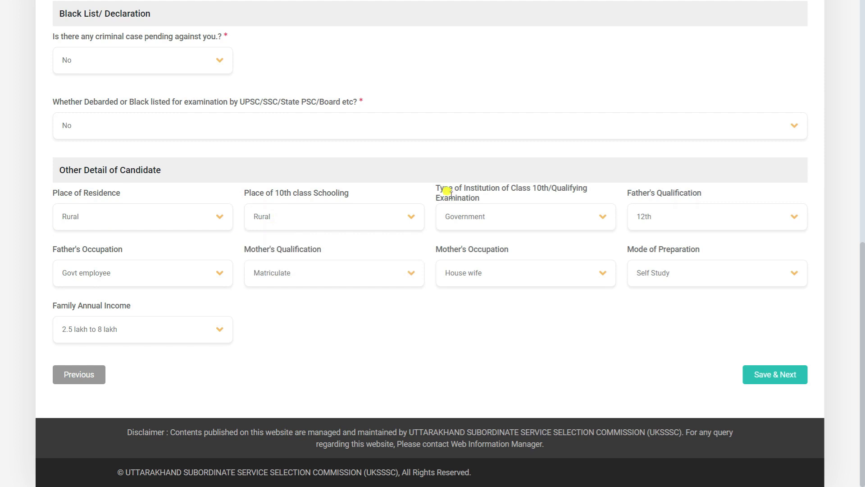
click(458, 208)
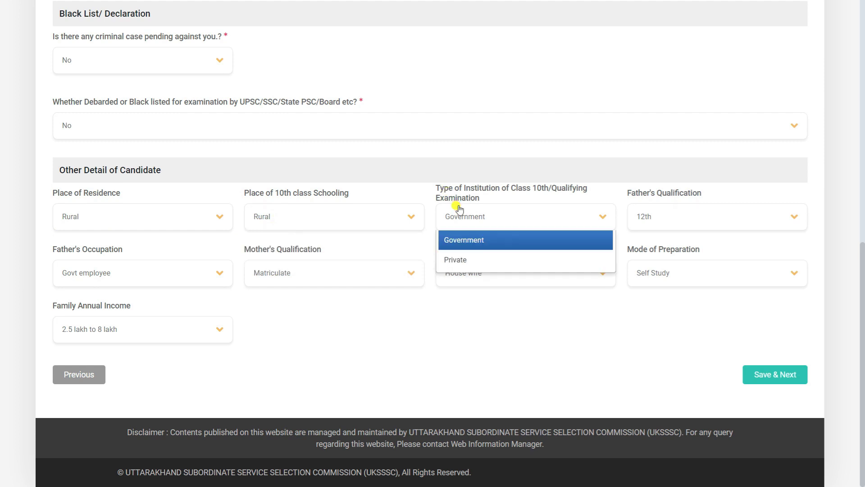
click(458, 236)
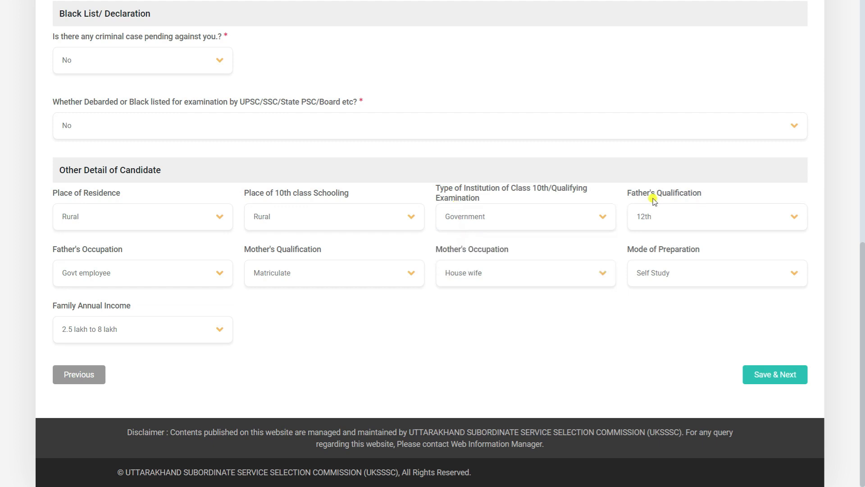
Step: Choose Govt employee as the father's occupation, and check the options for the mother's qualification and the mode of preparation
click(105, 277)
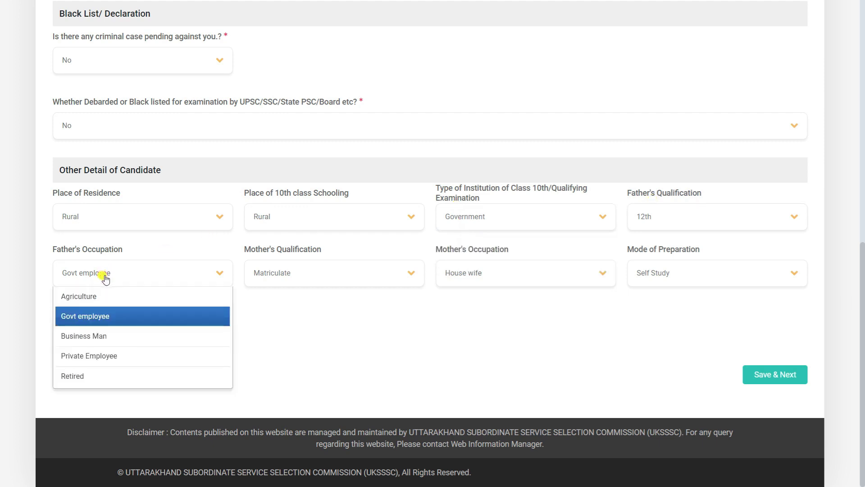
click(105, 315)
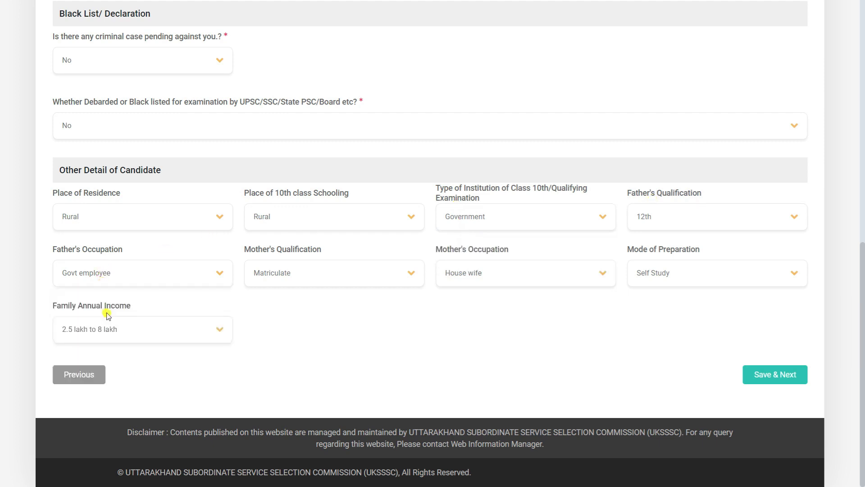
click(320, 274)
click(323, 274)
click(653, 272)
click(652, 272)
Step: Choose 2.5 lakh to 8 lakh as the family annual income, and save the Other Details to continue to Step 4
click(127, 322)
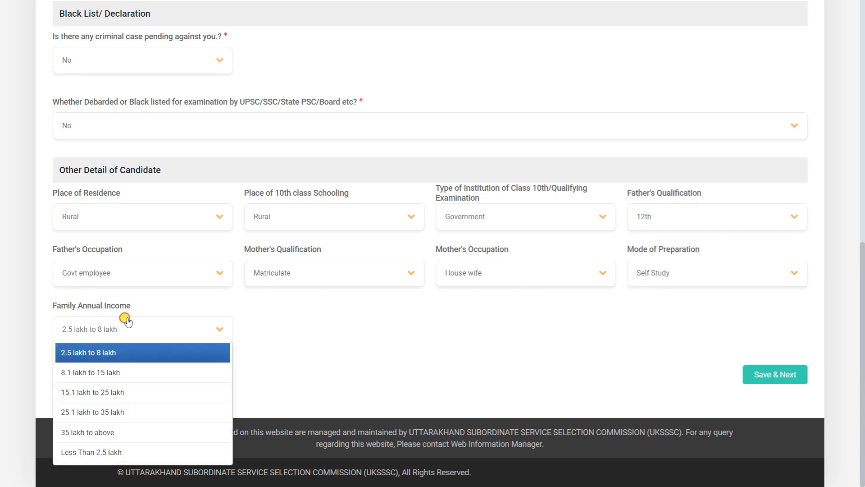
click(107, 354)
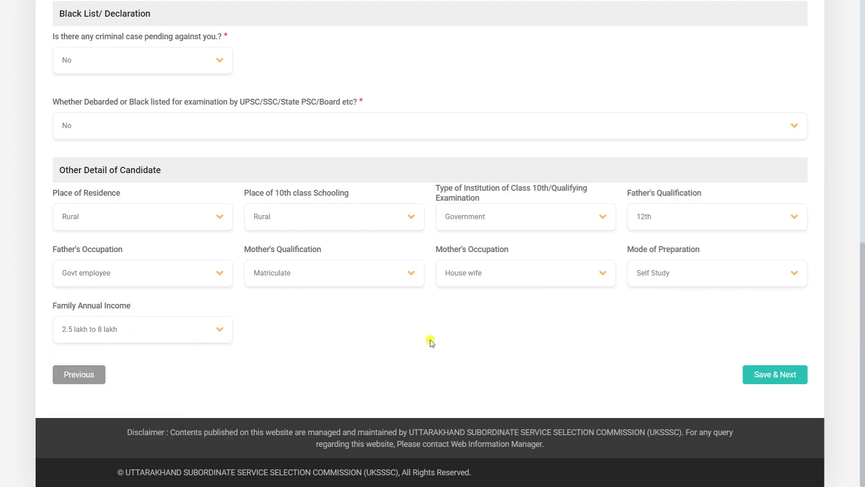
click(766, 374)
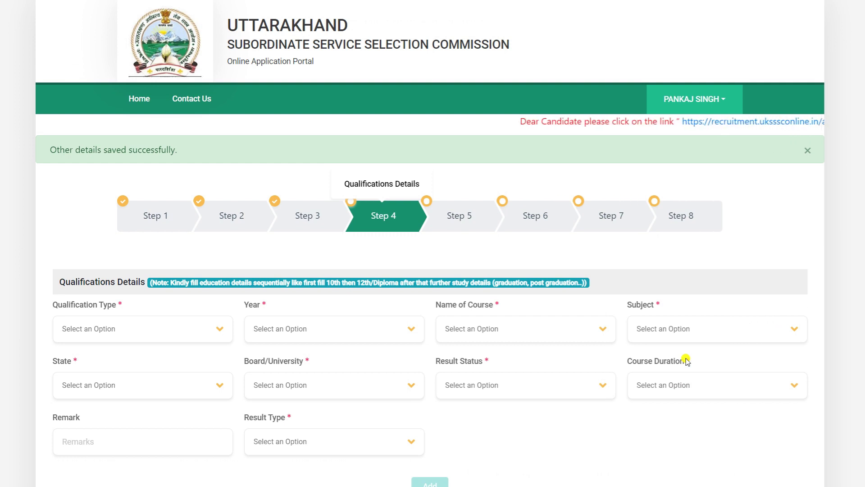
Step: Set the qualification type to Middle School(8th) and its year to 2009 in the Qualifications Details
scroll(312, 179, down, 5)
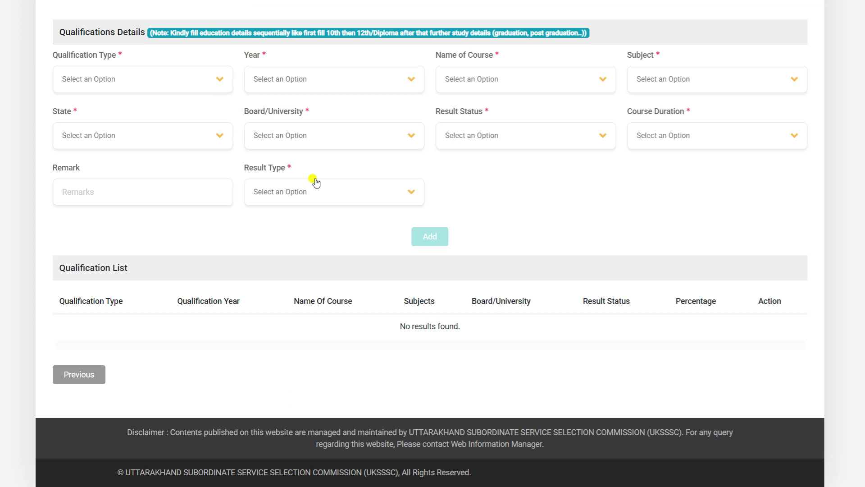
scroll(315, 182, up, 3)
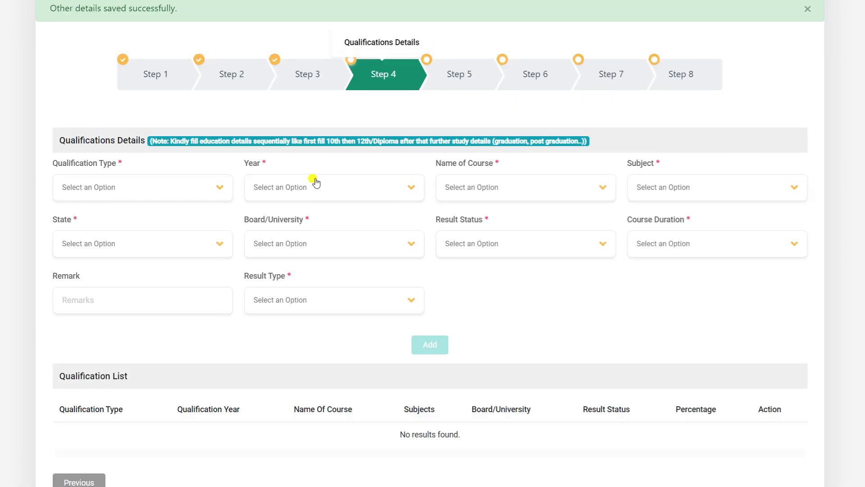
click(217, 189)
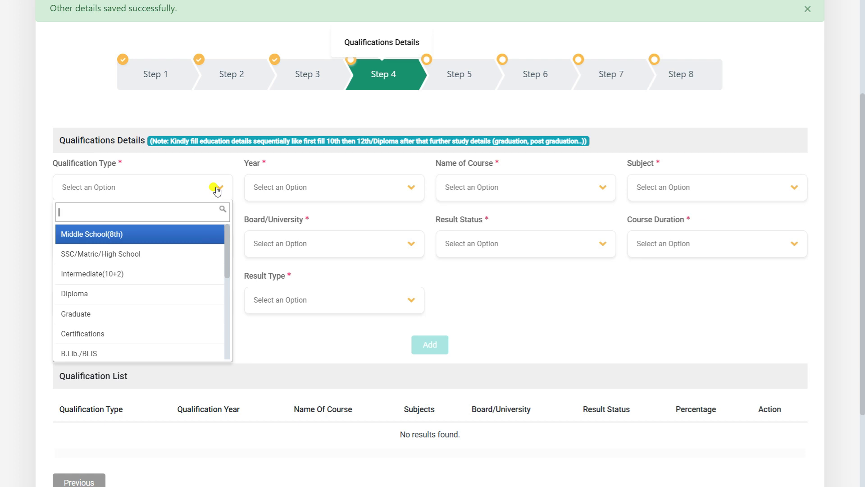
key(Return)
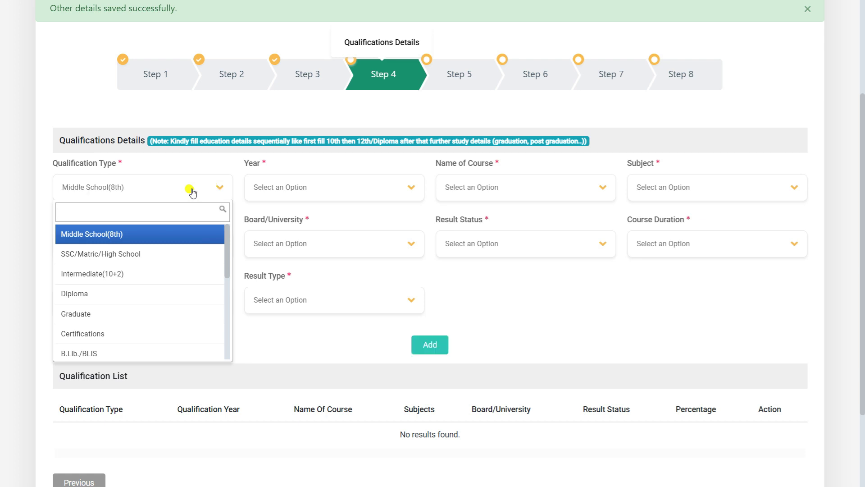
click(162, 243)
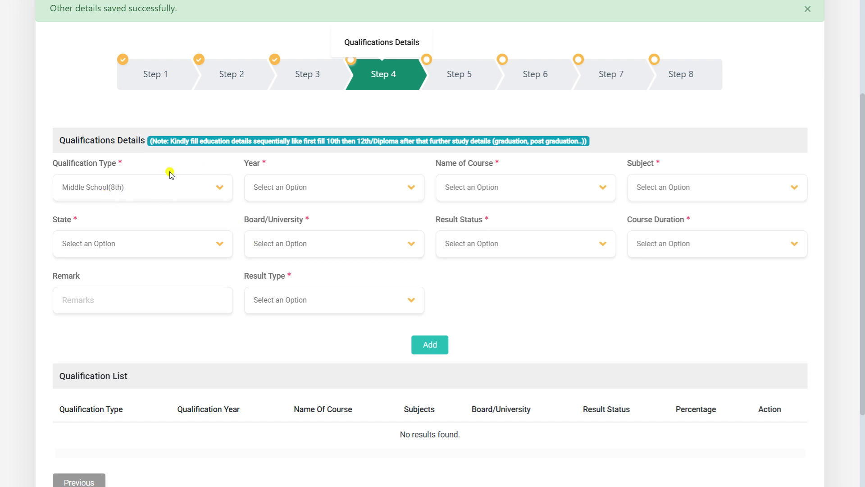
click(325, 188)
scroll(309, 295, down, 2)
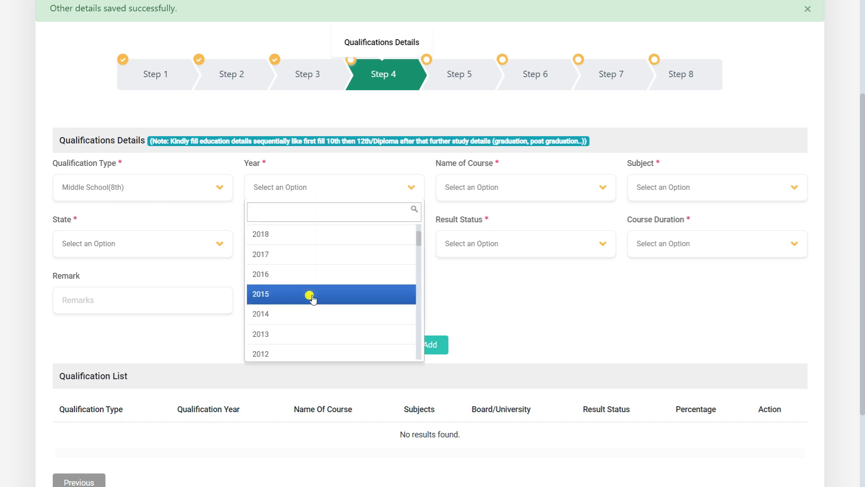
scroll(312, 299, down, 2)
click(300, 341)
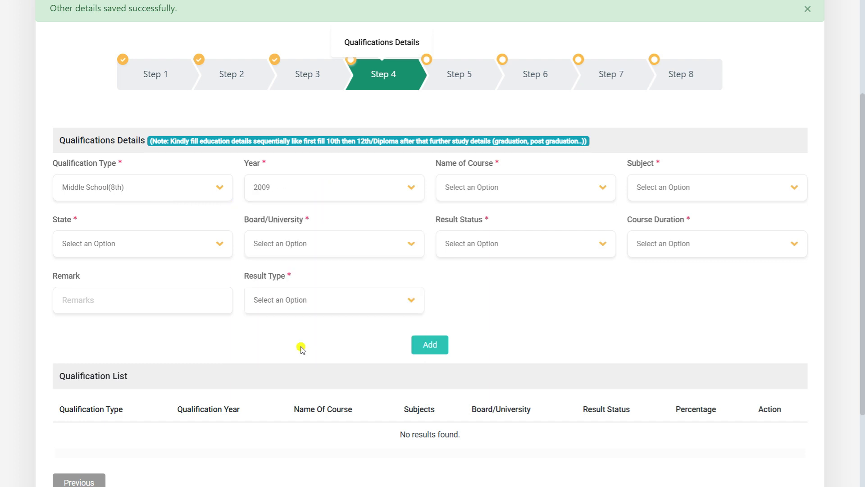
Step: Set the name of course to Class VIII with HINDI, English and Mathematics as its three subjects
click(480, 192)
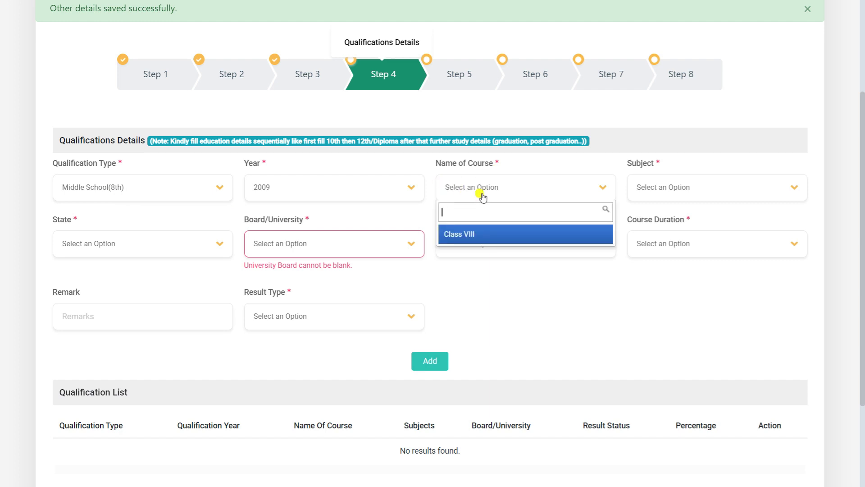
click(464, 234)
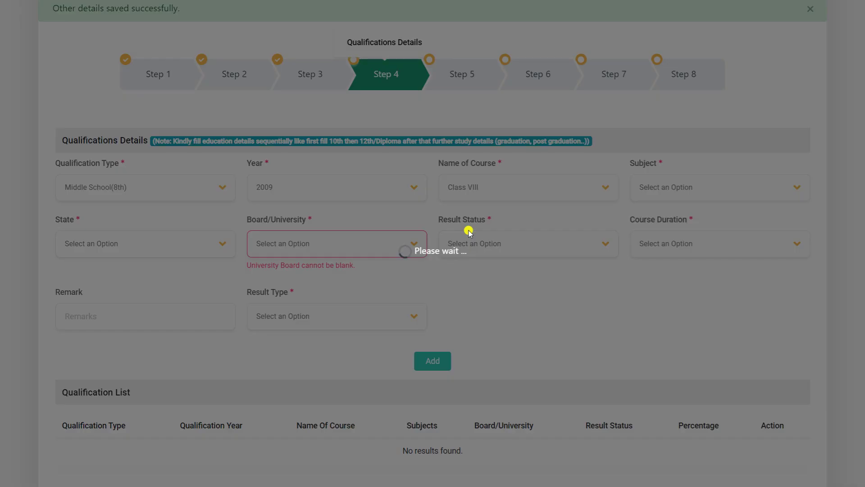
click(679, 184)
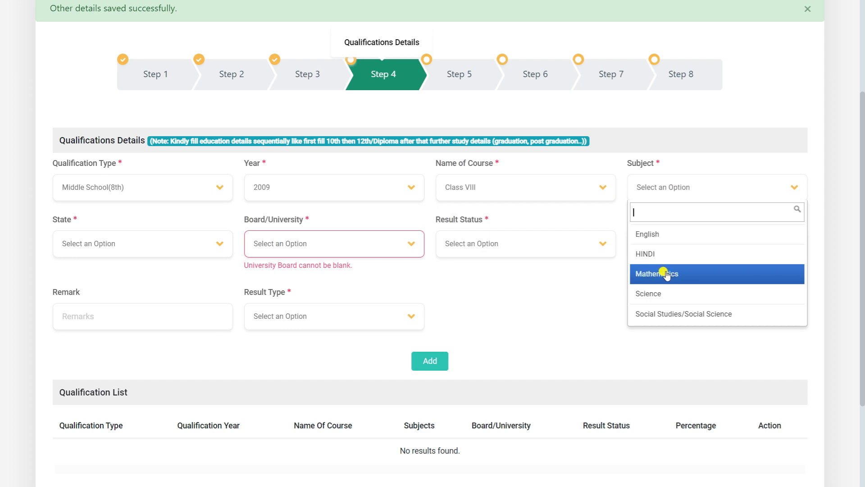
click(662, 253)
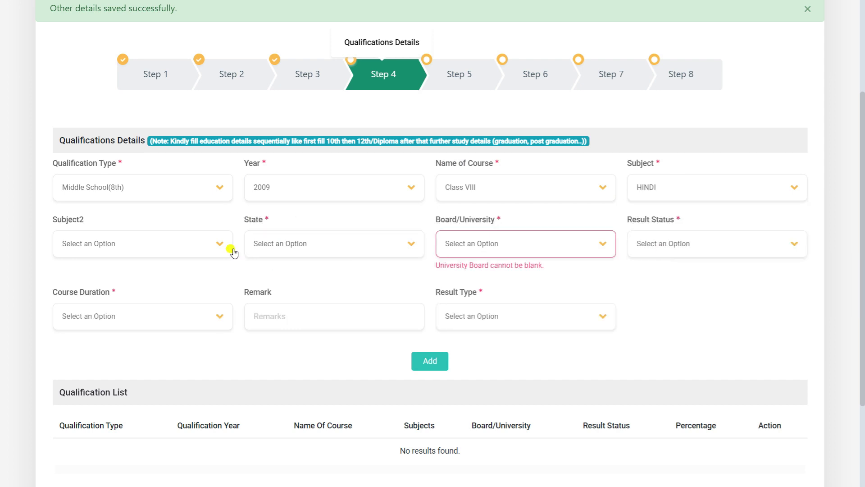
click(334, 252)
click(306, 294)
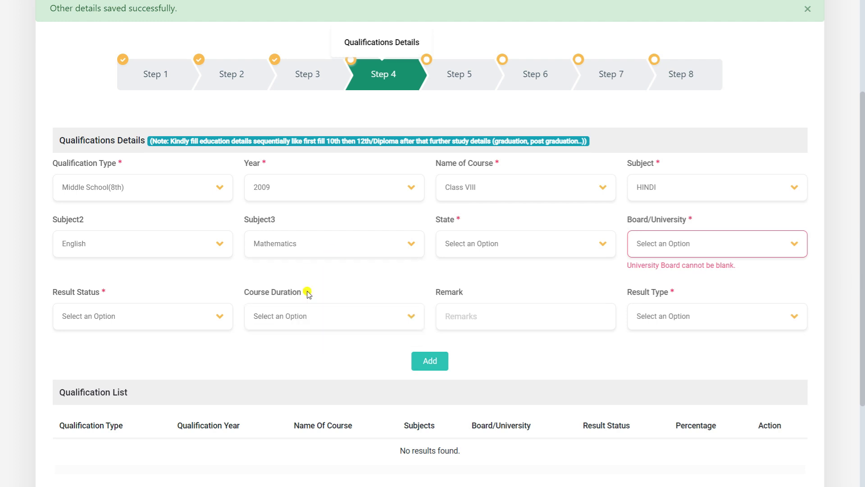
Step: Set the qualification's state to UTTARAKHAND and its board/university to State Board
click(452, 251)
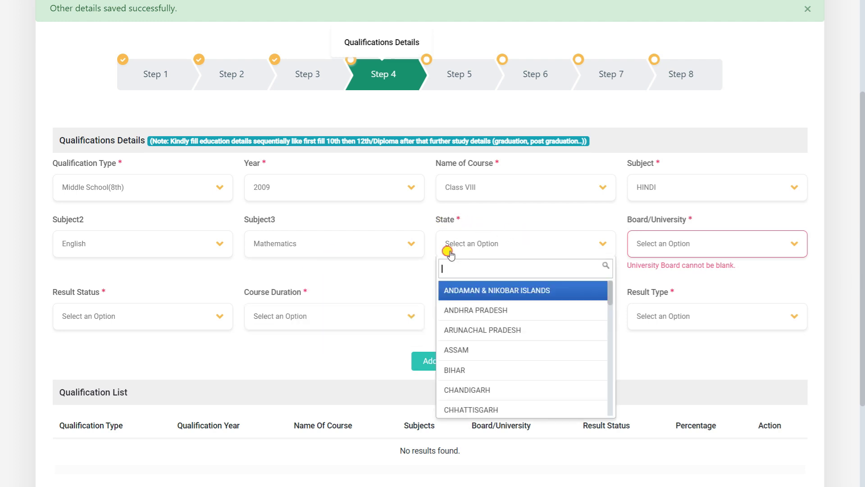
scroll(461, 314, down, 10)
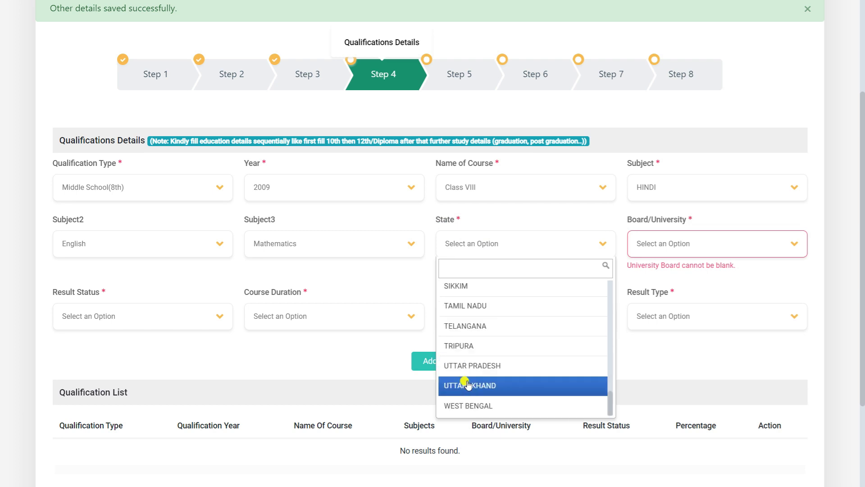
click(469, 385)
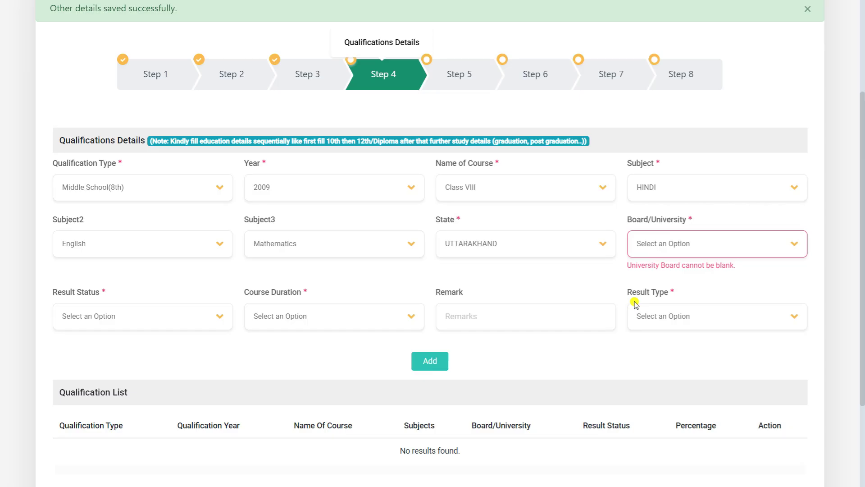
click(702, 252)
scroll(679, 332, down, 3)
click(662, 346)
Step: Review the other available Board/University options for the 8th class qualification, keeping State Board selected
click(640, 245)
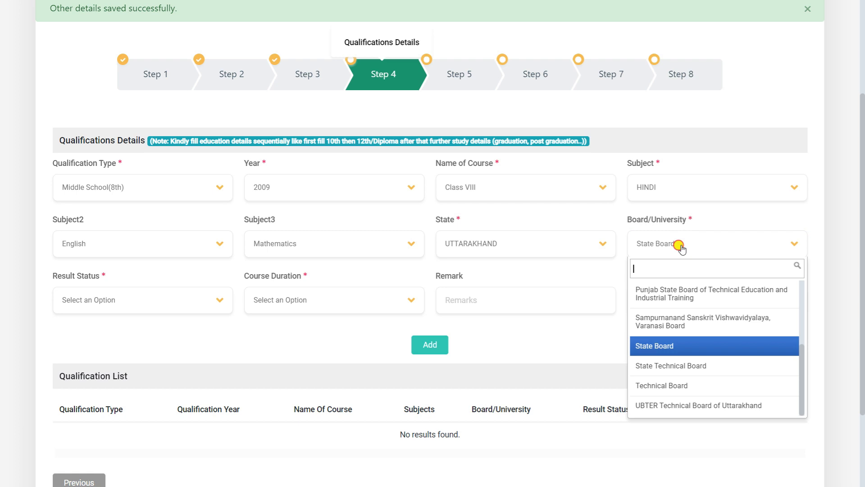
scroll(705, 365, up, 3)
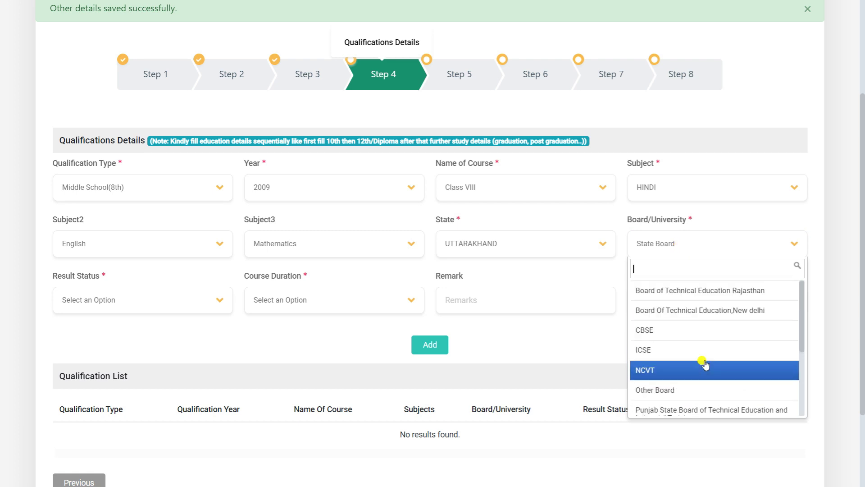
scroll(705, 365, down, 3)
click(690, 252)
click(687, 247)
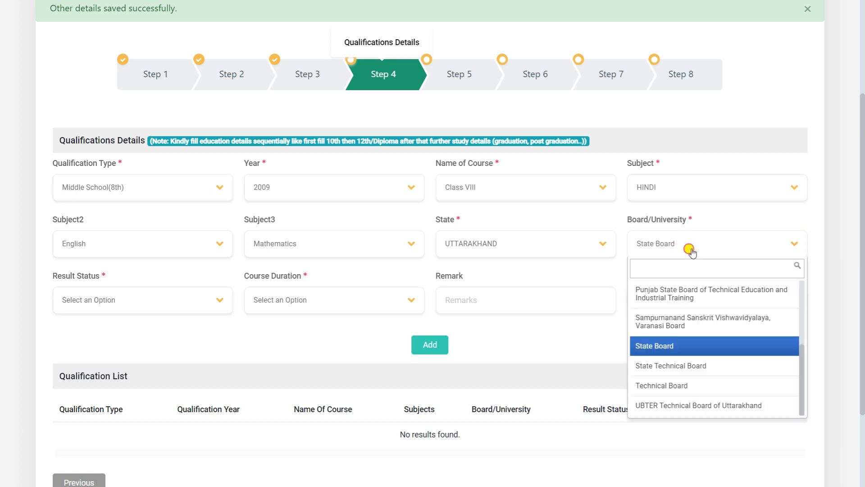
click(660, 350)
Step: Set the 8th class result status to PASSED, the course duration to 1 Year and the result type to MARKS
click(125, 306)
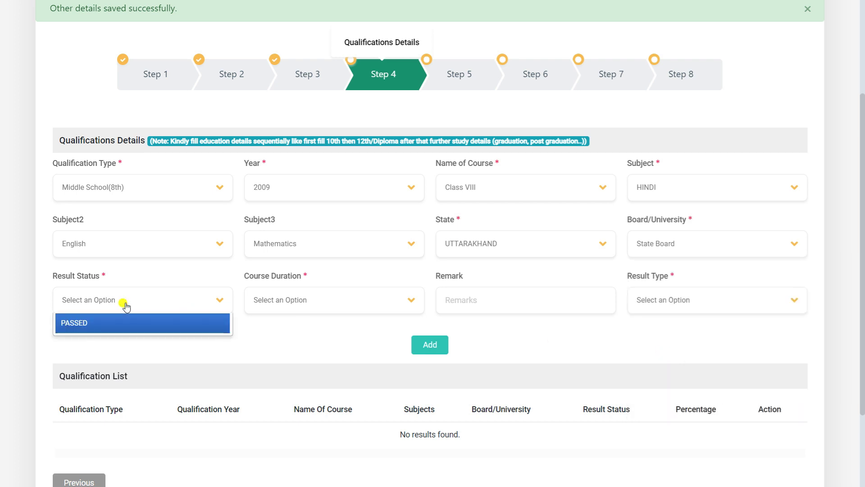
click(119, 321)
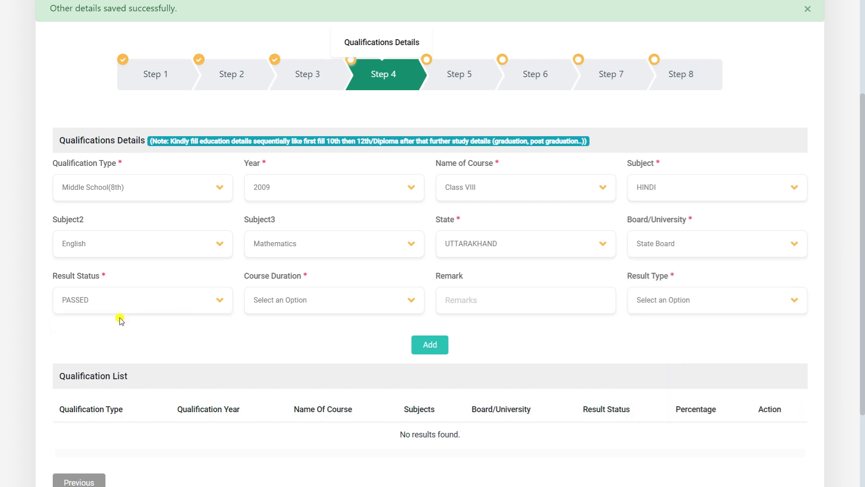
click(268, 305)
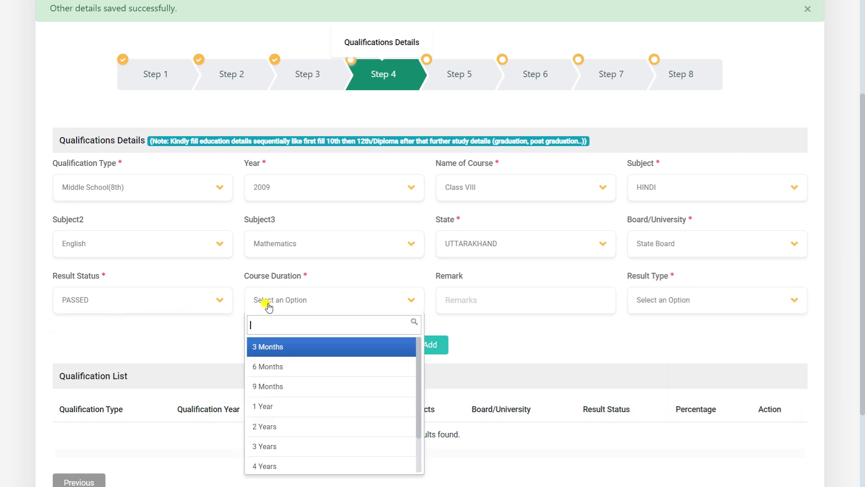
click(279, 404)
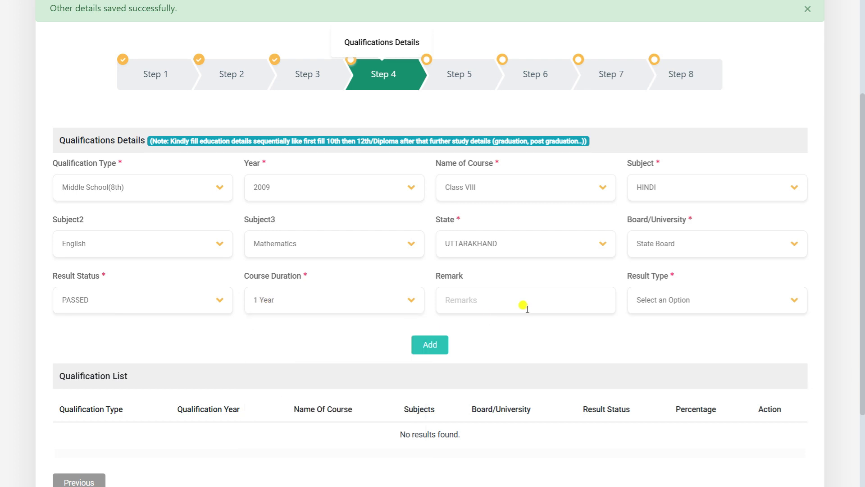
click(663, 299)
click(646, 257)
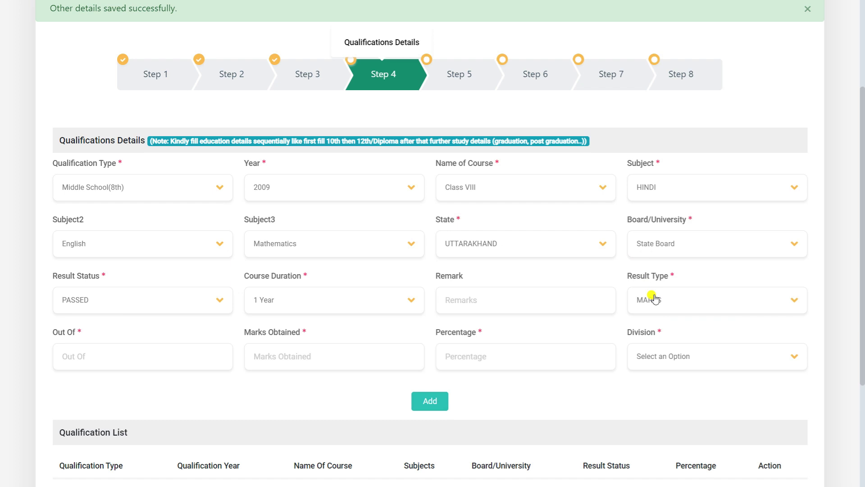
Step: Complete the 8th class result with type MARKS and percentage 60.00, add the qualification to the list, and continue to the work experience section
click(653, 298)
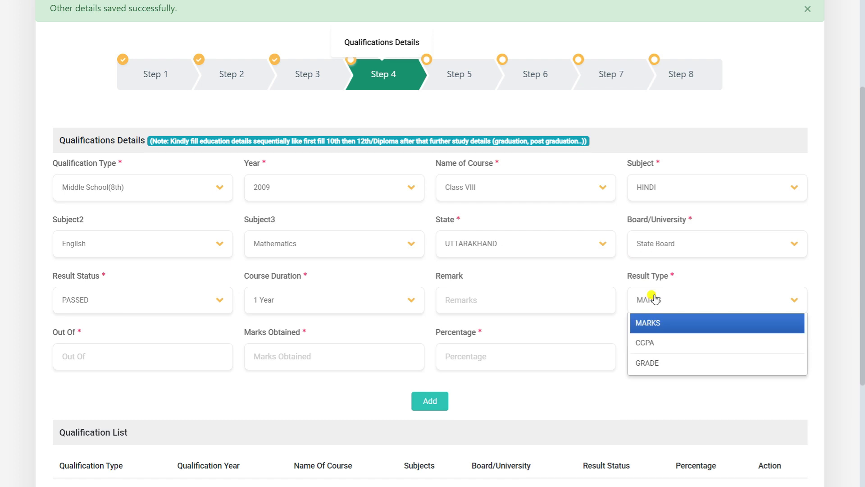
click(654, 320)
click(88, 335)
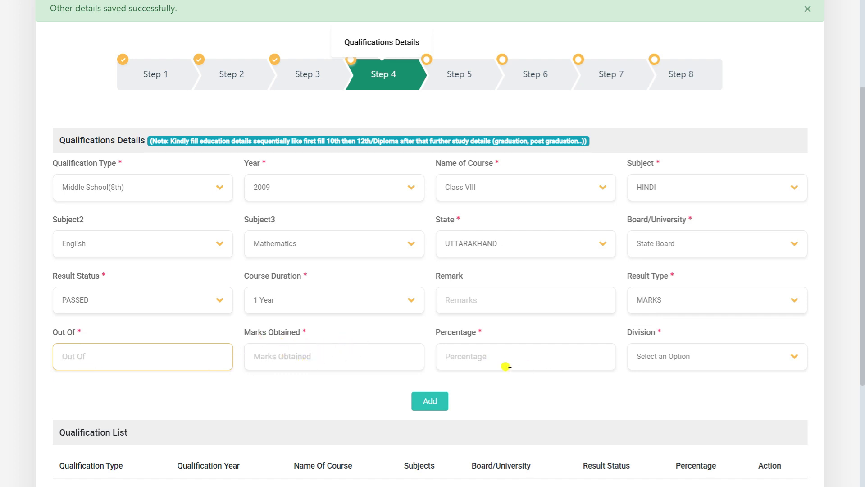
click(679, 370)
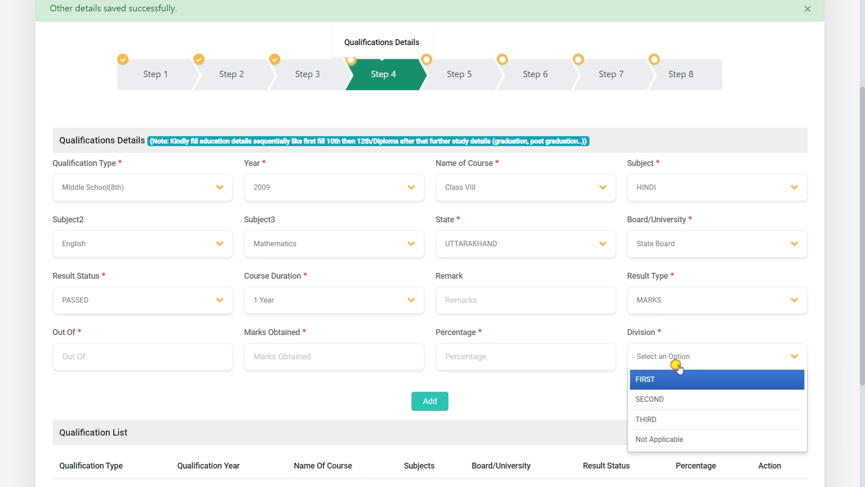
click(521, 404)
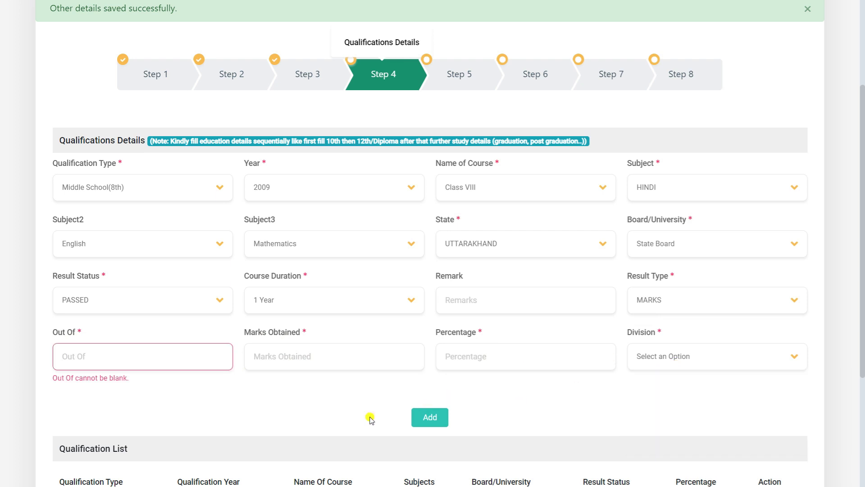
scroll(415, 415, down, 2)
scroll(419, 414, down, 1)
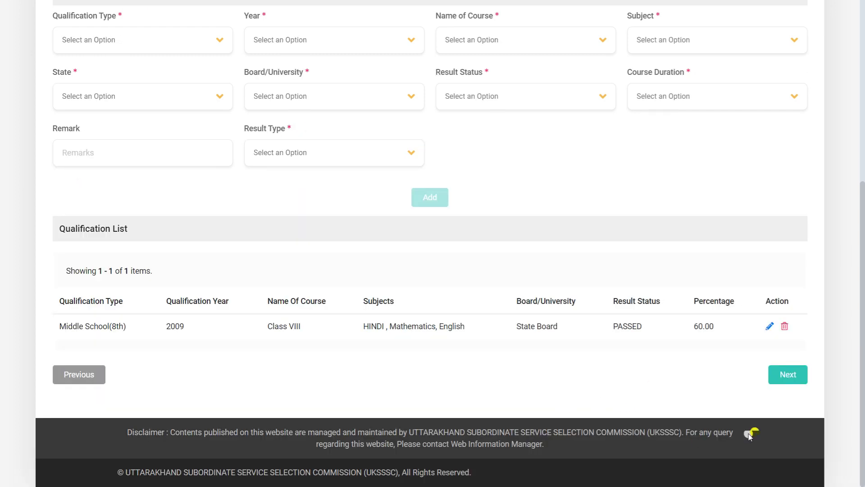
click(784, 377)
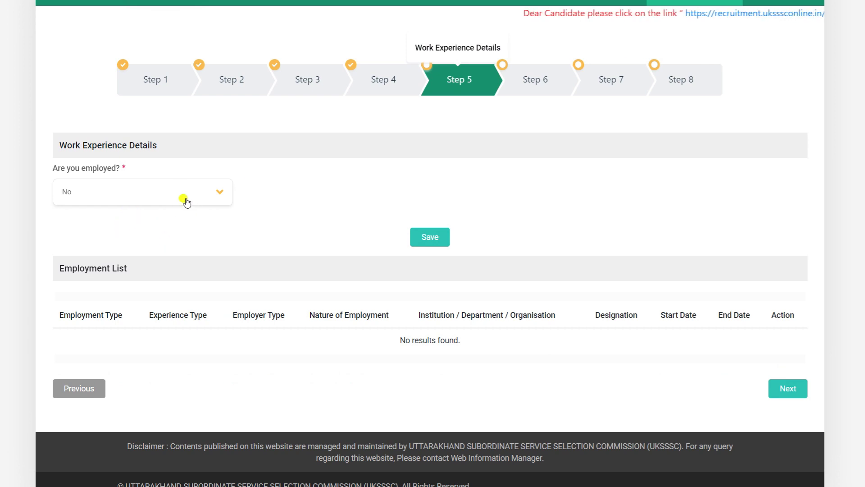
Step: Save the work experience with employment set to No, then accept the terms and conditions declaration and save the uploaded documents
click(783, 387)
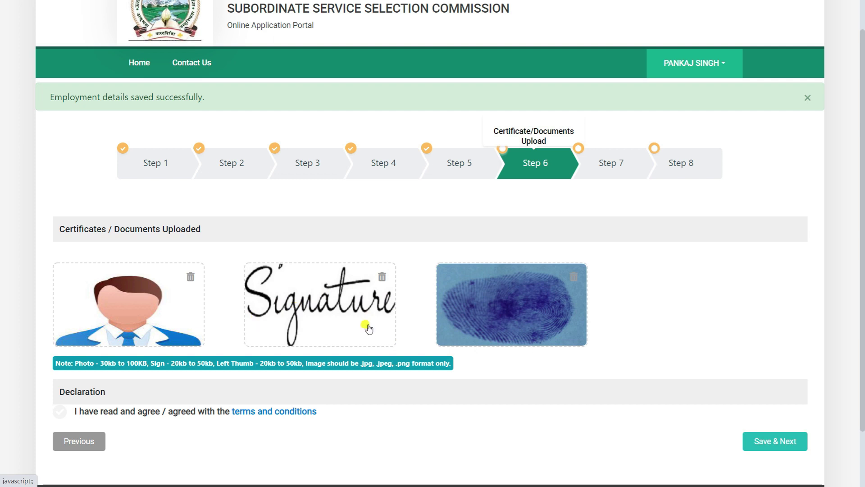
click(60, 412)
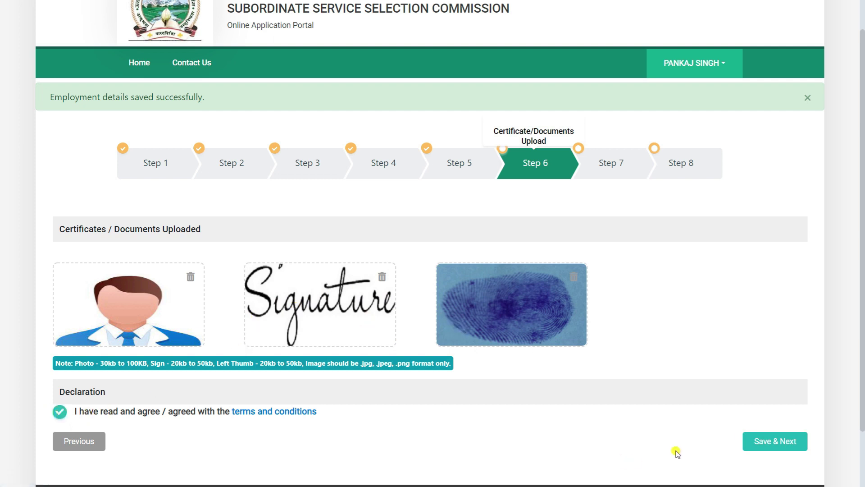
click(761, 441)
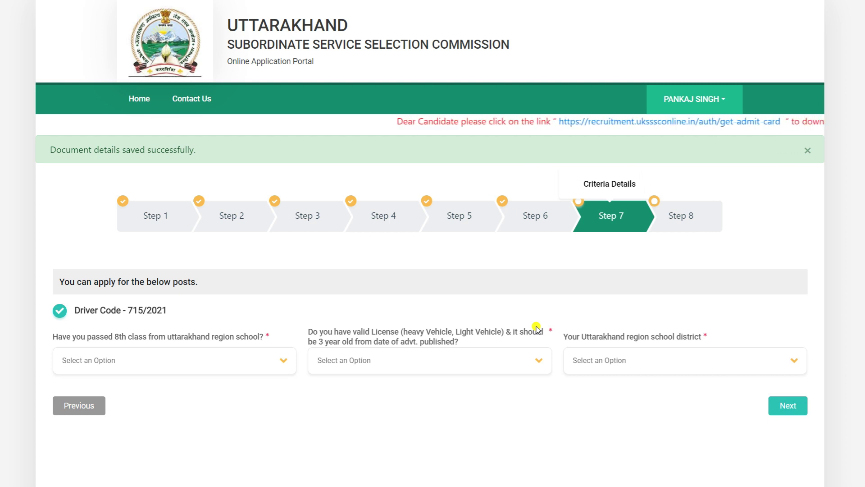
Step: Answer YES to the 8th class and valid license criteria for the Driver post, choose Almora as the school district, and proceed to Review
scroll(537, 329, down, 2)
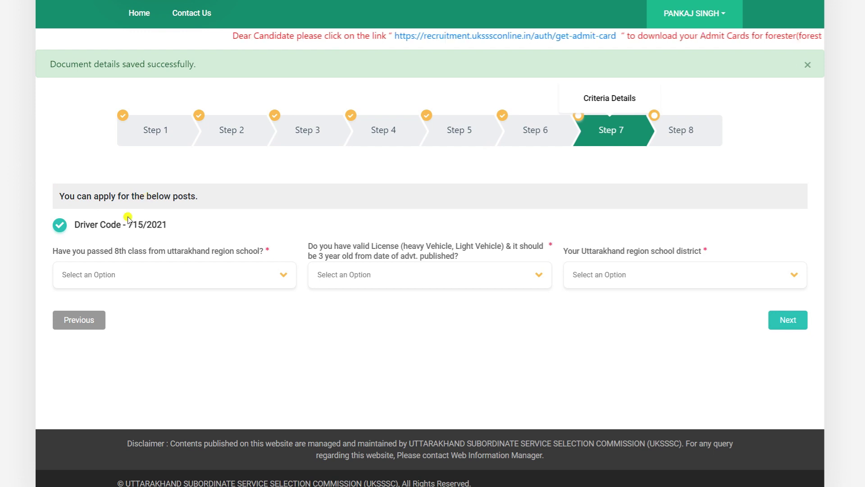
click(153, 272)
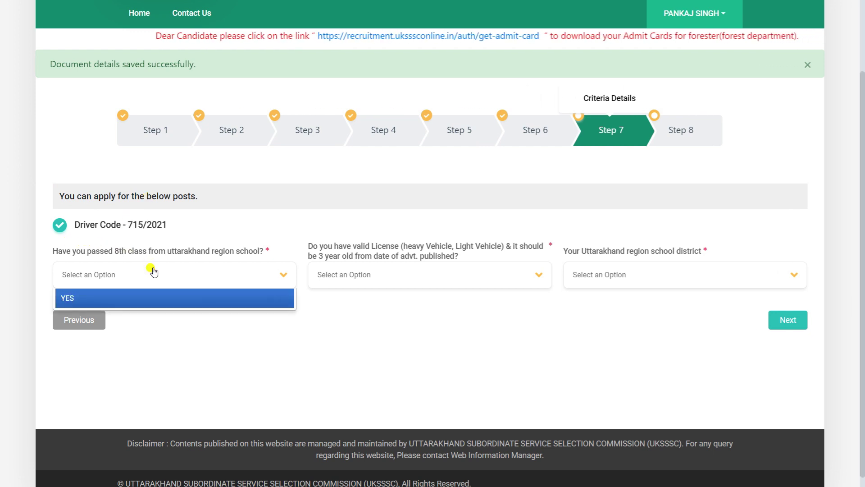
click(141, 300)
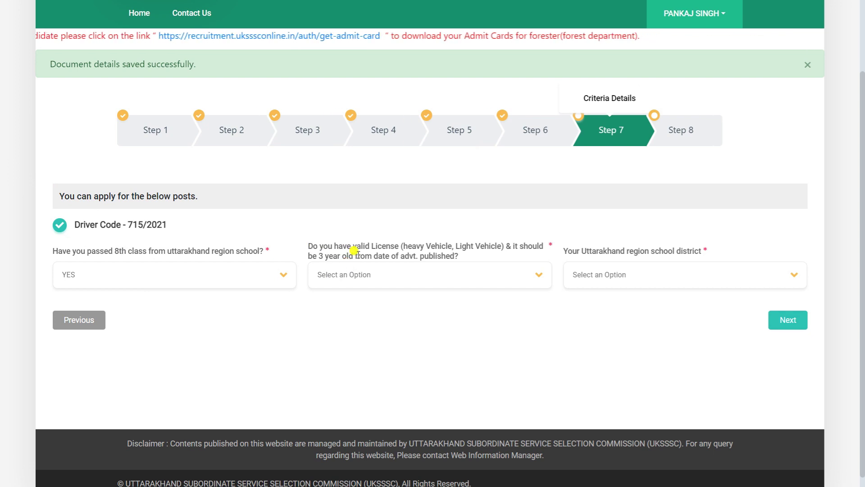
click(407, 266)
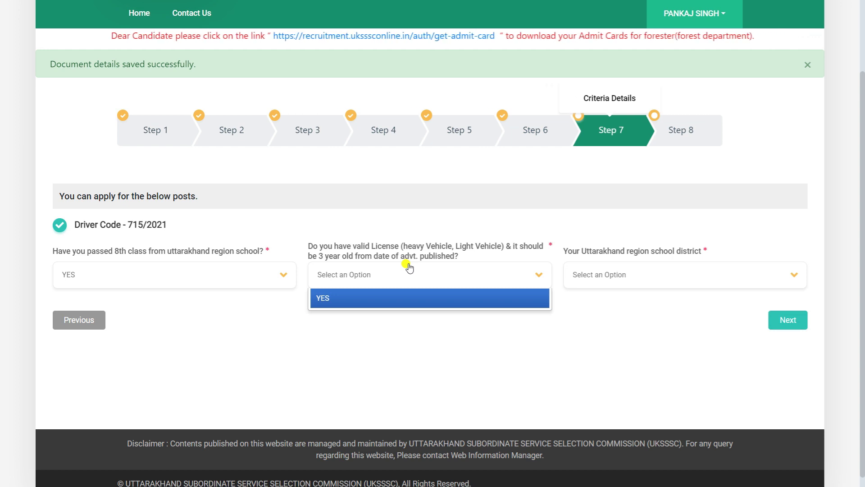
click(387, 302)
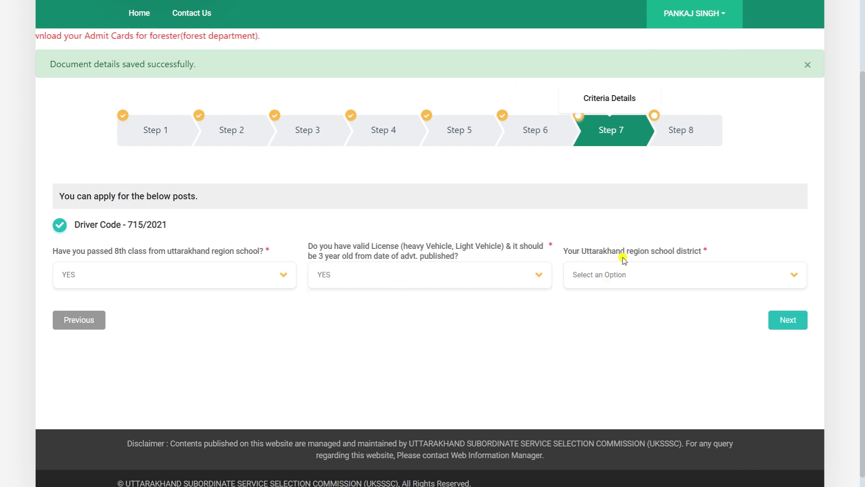
click(654, 275)
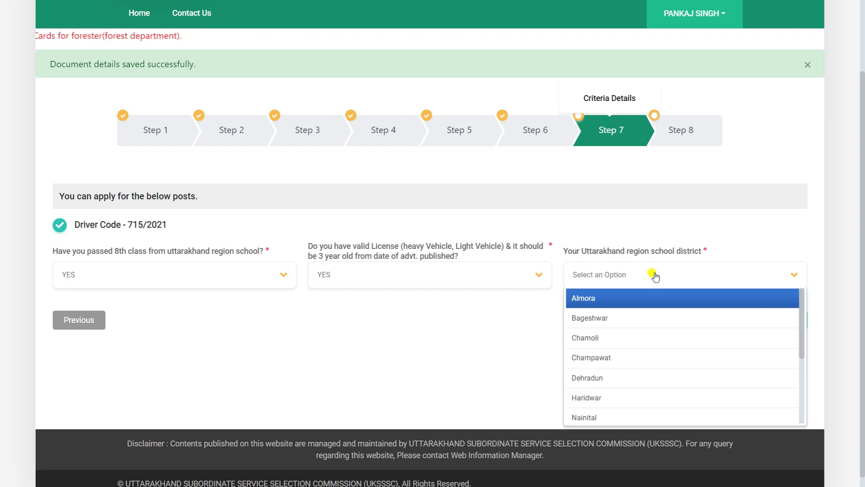
click(645, 301)
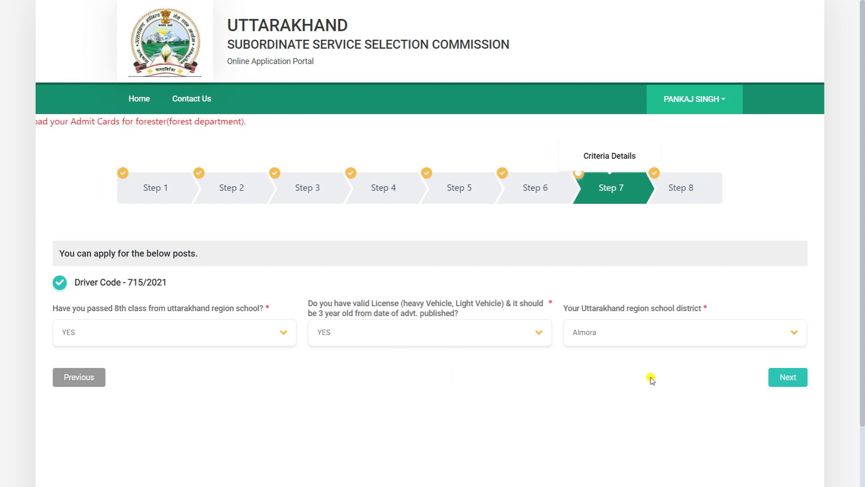
click(795, 374)
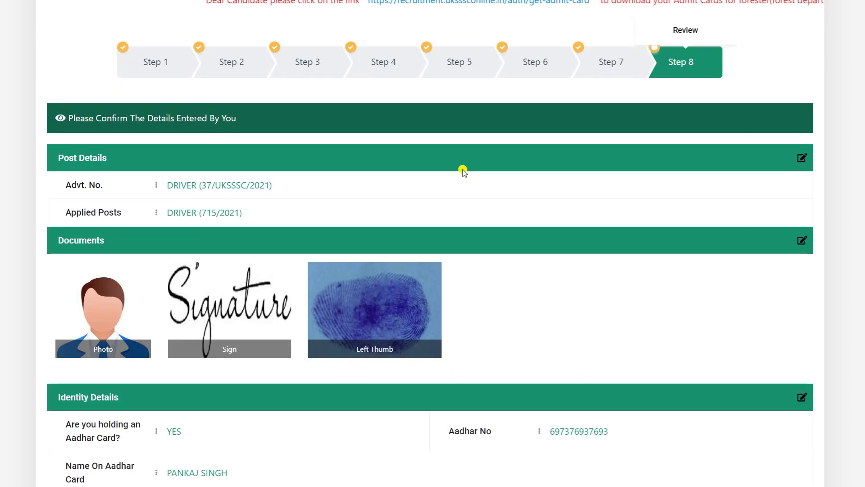
Step: Enter HALDWANI as the place and choose Almora and Nainital as exam centre preferences 1 and 2
scroll(463, 171, down, 8)
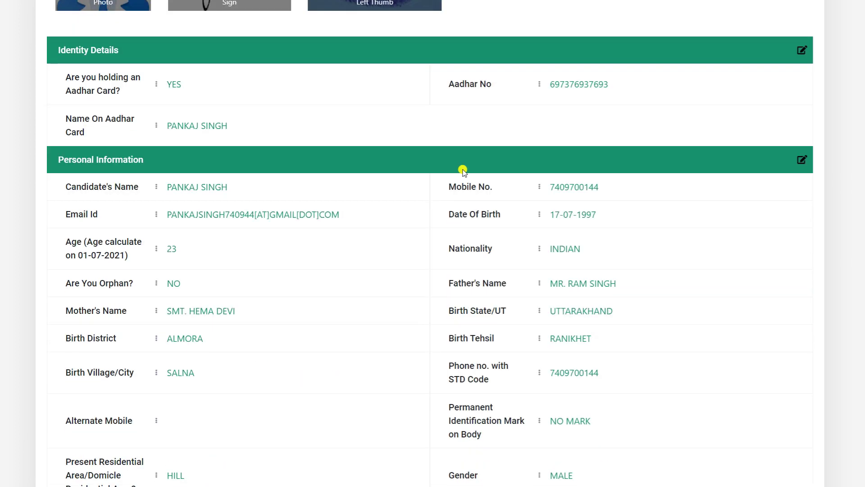
scroll(749, 207, down, 12)
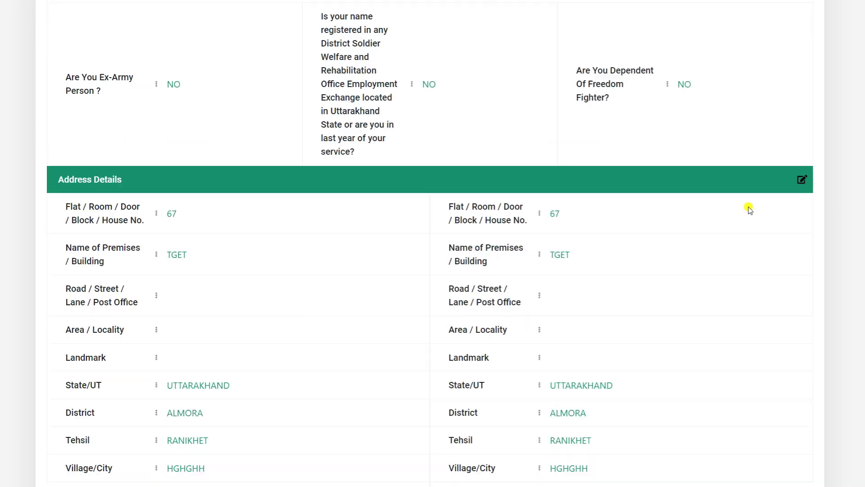
scroll(749, 208, down, 20)
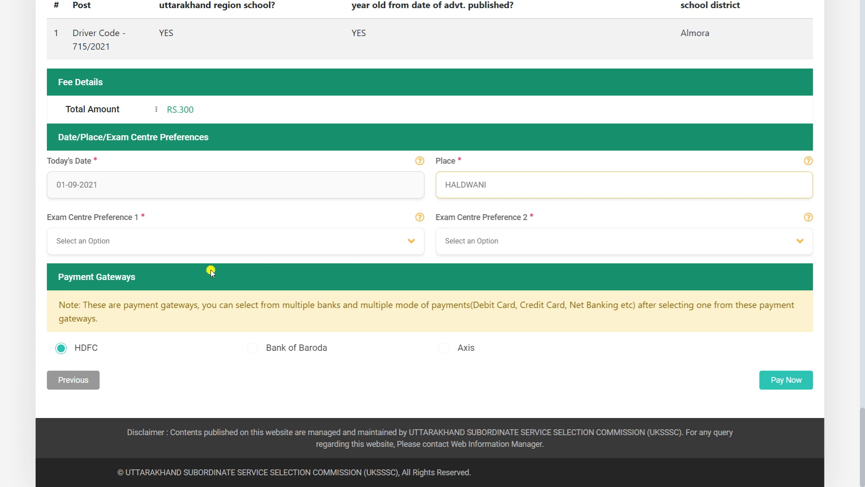
click(210, 234)
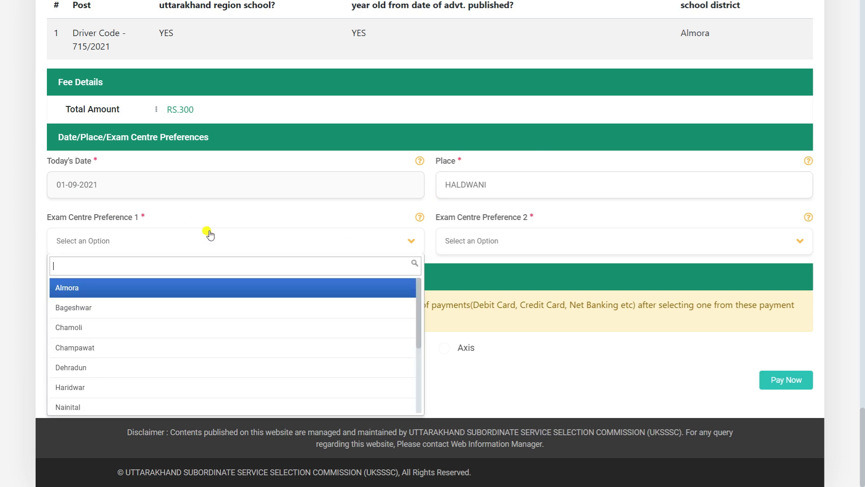
click(131, 292)
click(451, 240)
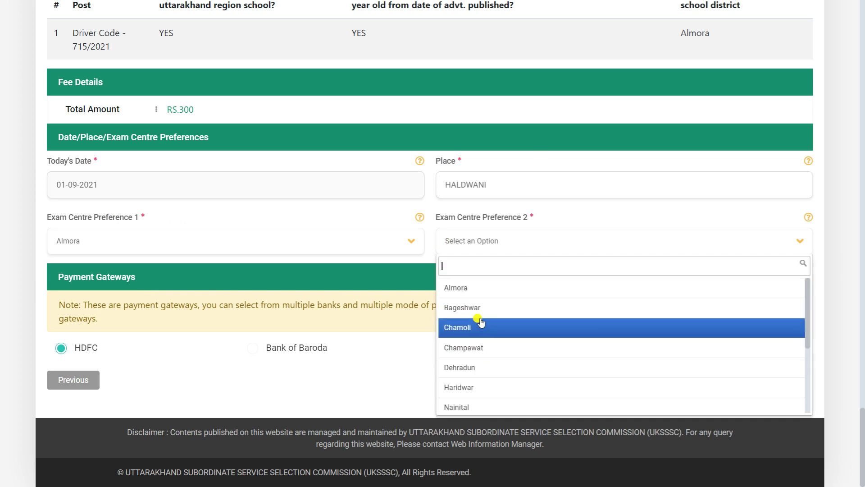
click(456, 407)
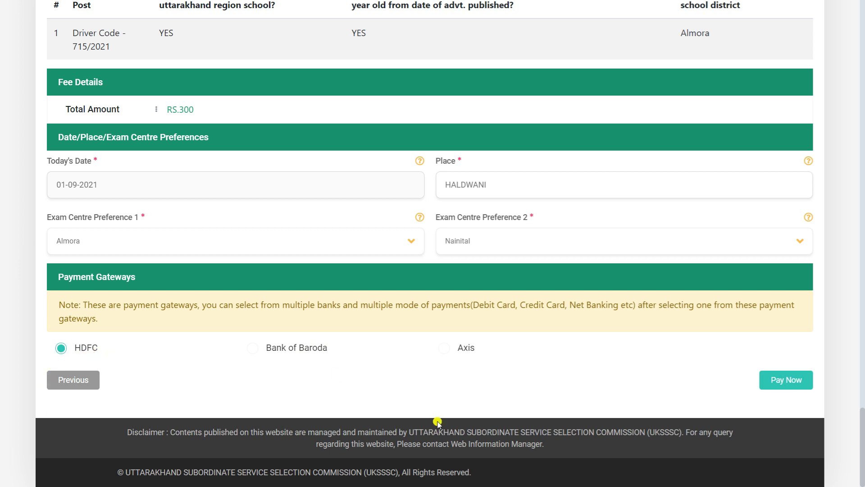
Step: Proceed to the fee payment through the HDFC gateway, agreeing to the declaration, and choose debit card as the payment method
click(783, 380)
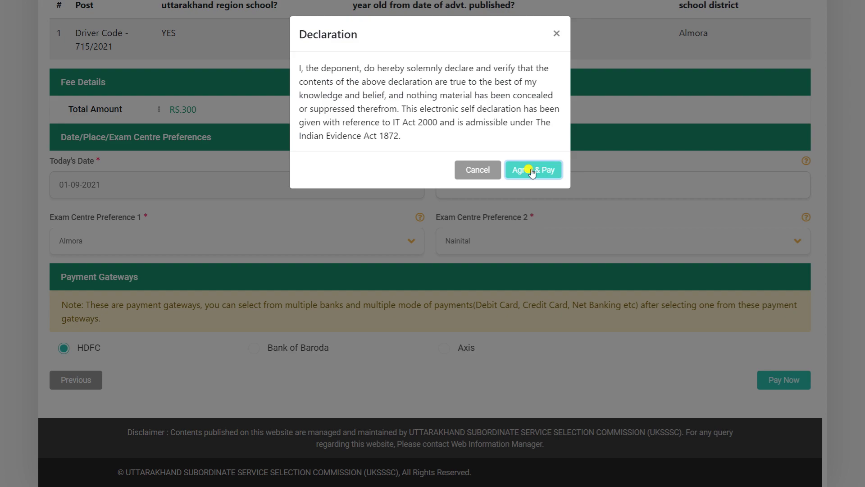
click(532, 171)
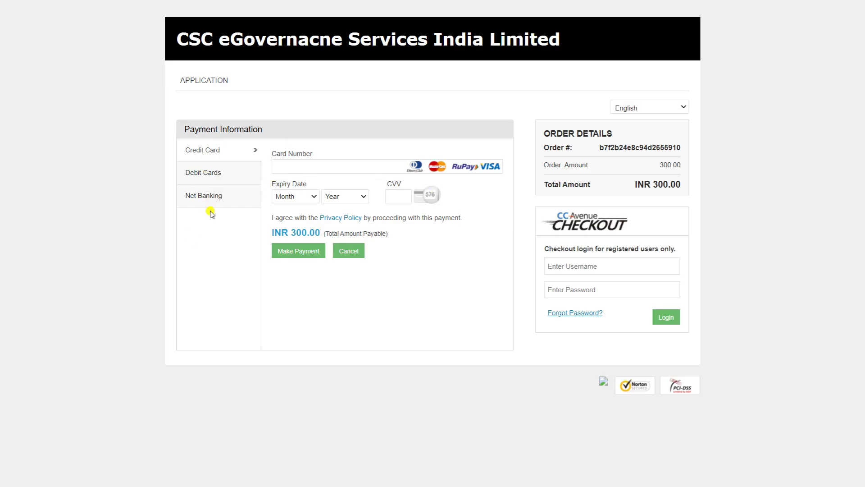
click(205, 174)
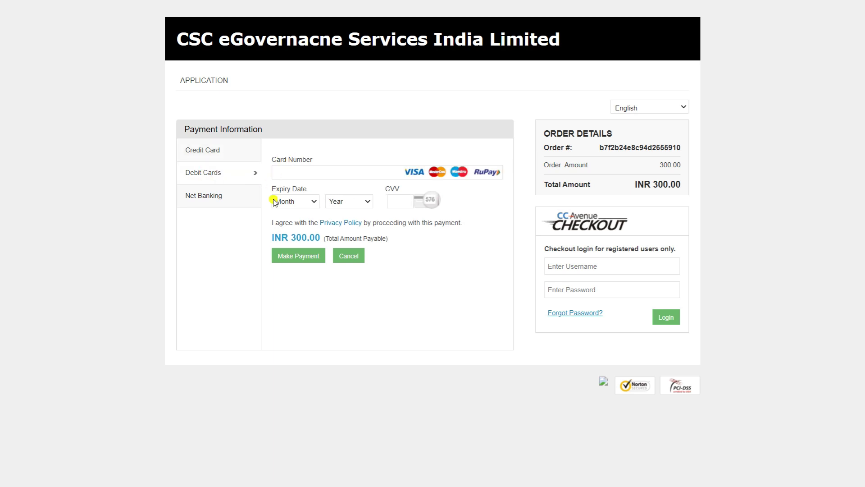